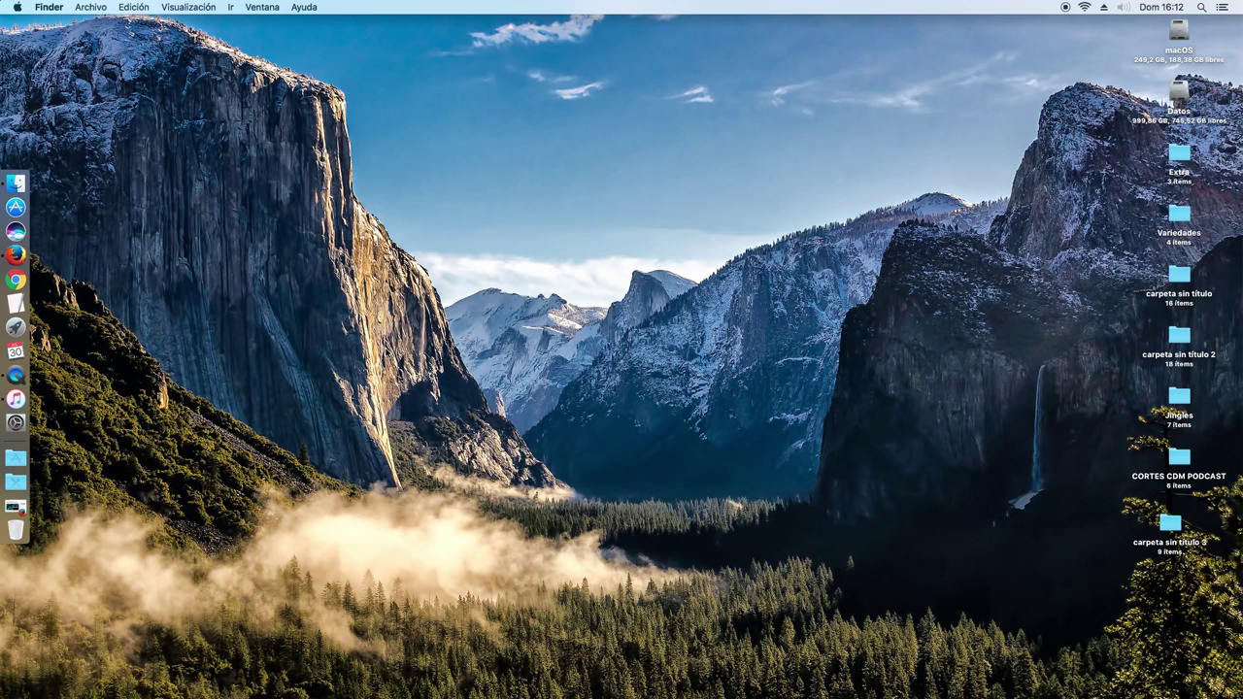
Restore the minimized Firefox window and skim the article on Manjaro OpenRC giving way to Artix Linux from heading to closing paragraphs.
{"action": "left_click", "coordinate": [29, 507]}
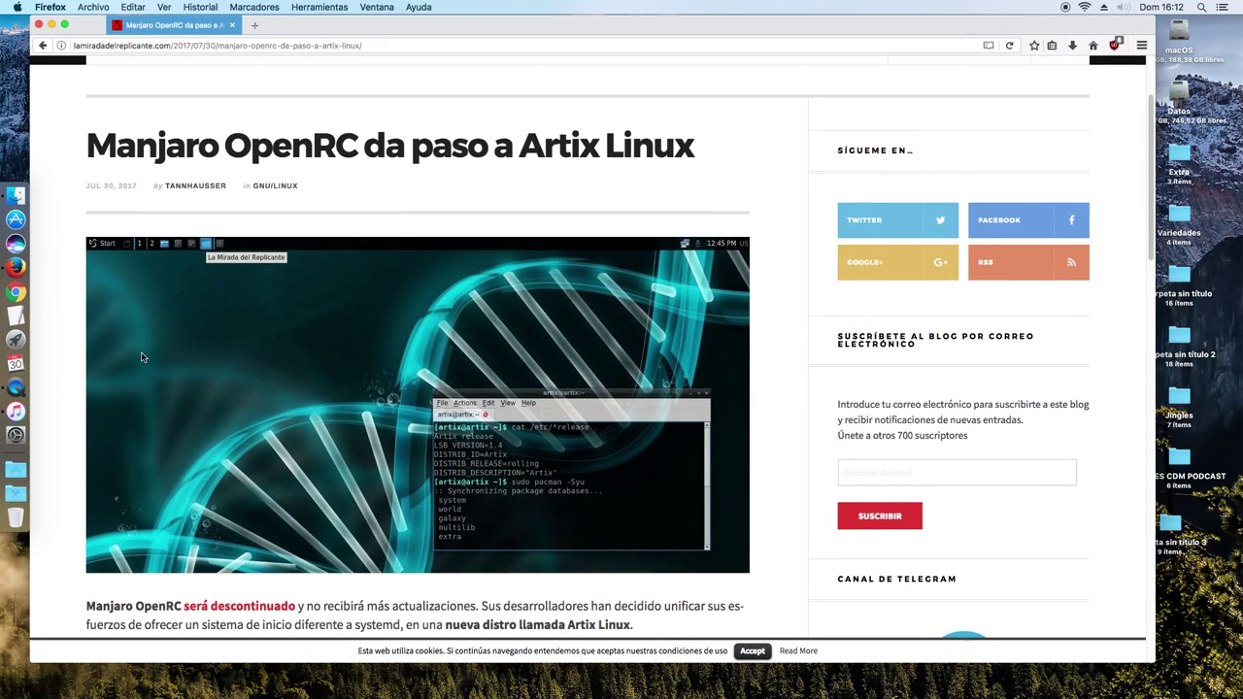
{"action": "scroll", "coordinate": [144, 356], "scroll_direction": "up", "scroll_amount": 3}
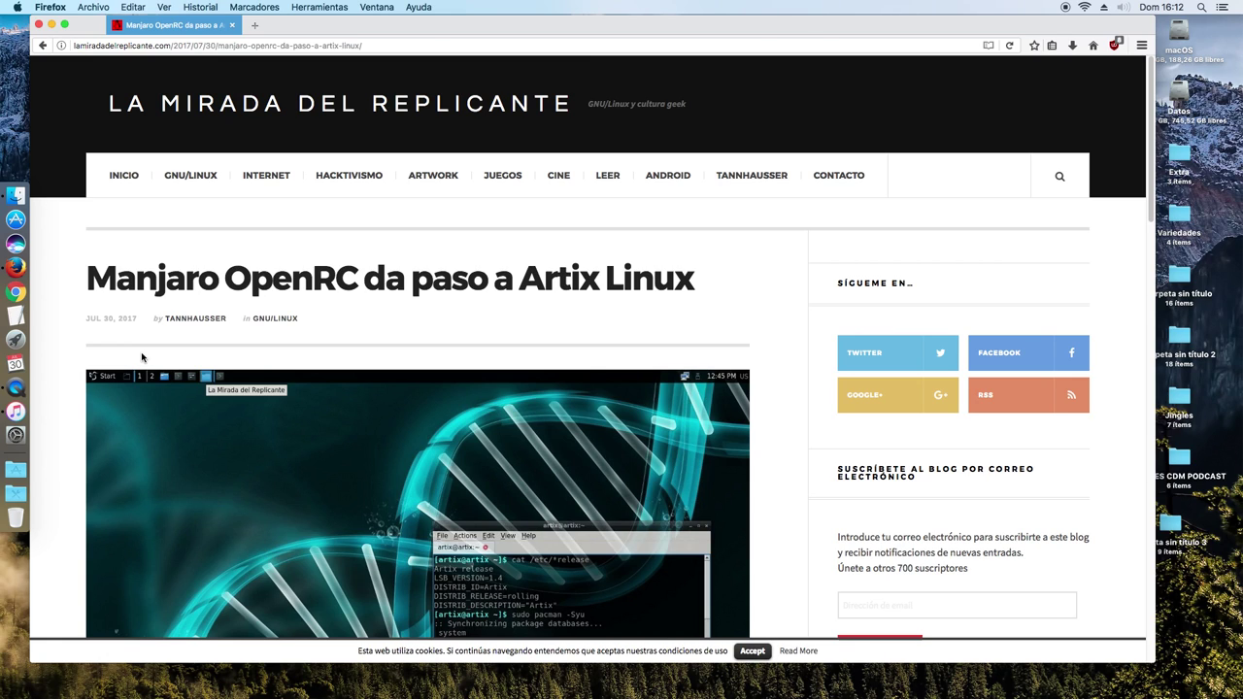
{"action": "scroll", "coordinate": [140, 358], "scroll_direction": "down", "scroll_amount": 5}
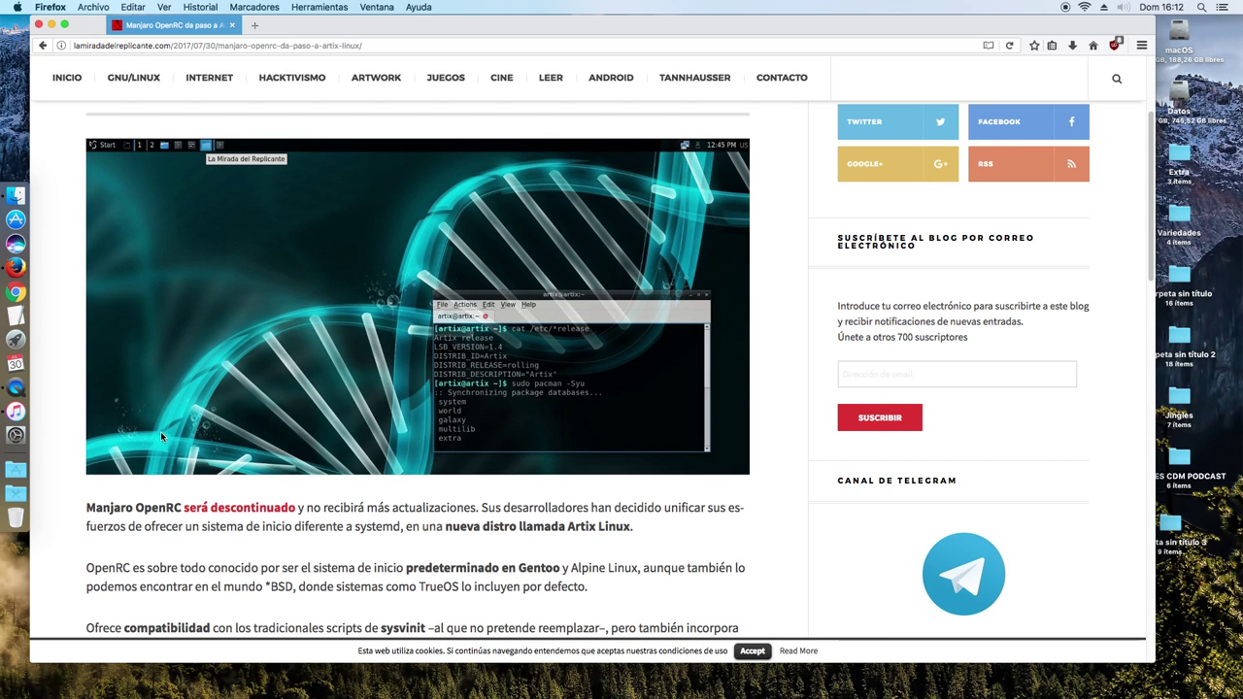
{"action": "scroll", "coordinate": [160, 431], "scroll_direction": "down", "scroll_amount": 3}
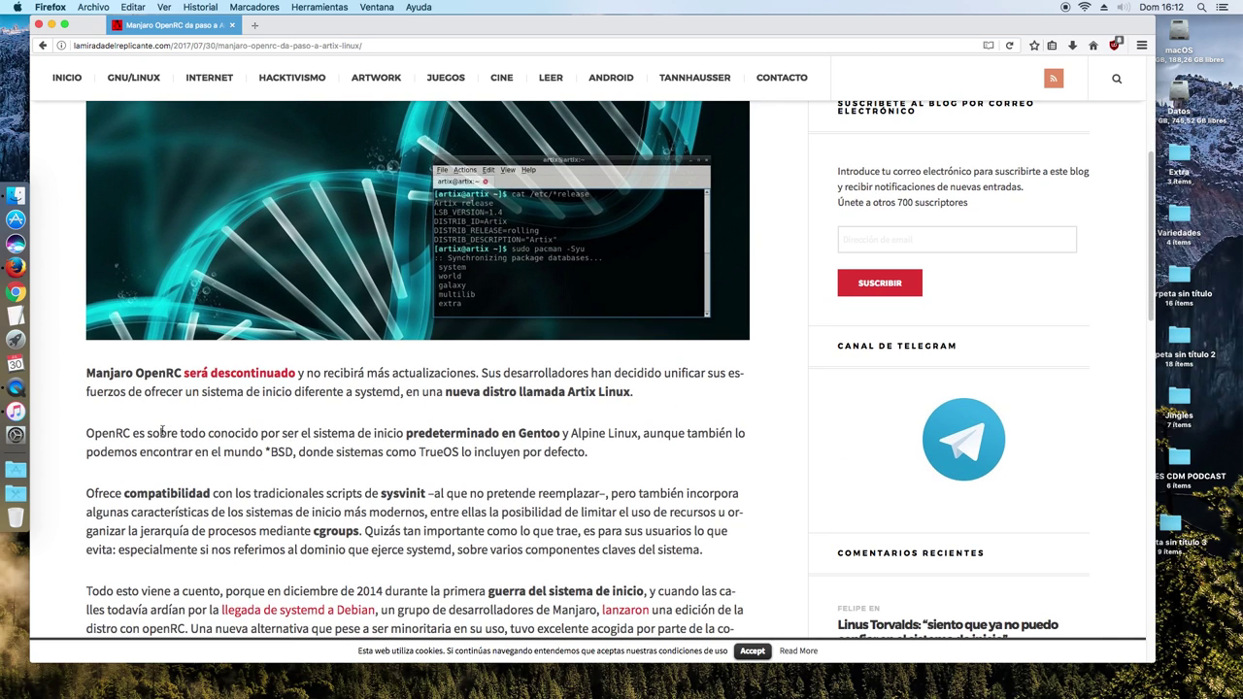
{"action": "scroll", "coordinate": [163, 434], "scroll_direction": "up", "scroll_amount": 3}
{"action": "scroll", "coordinate": [163, 434], "scroll_direction": "up", "scroll_amount": 4}
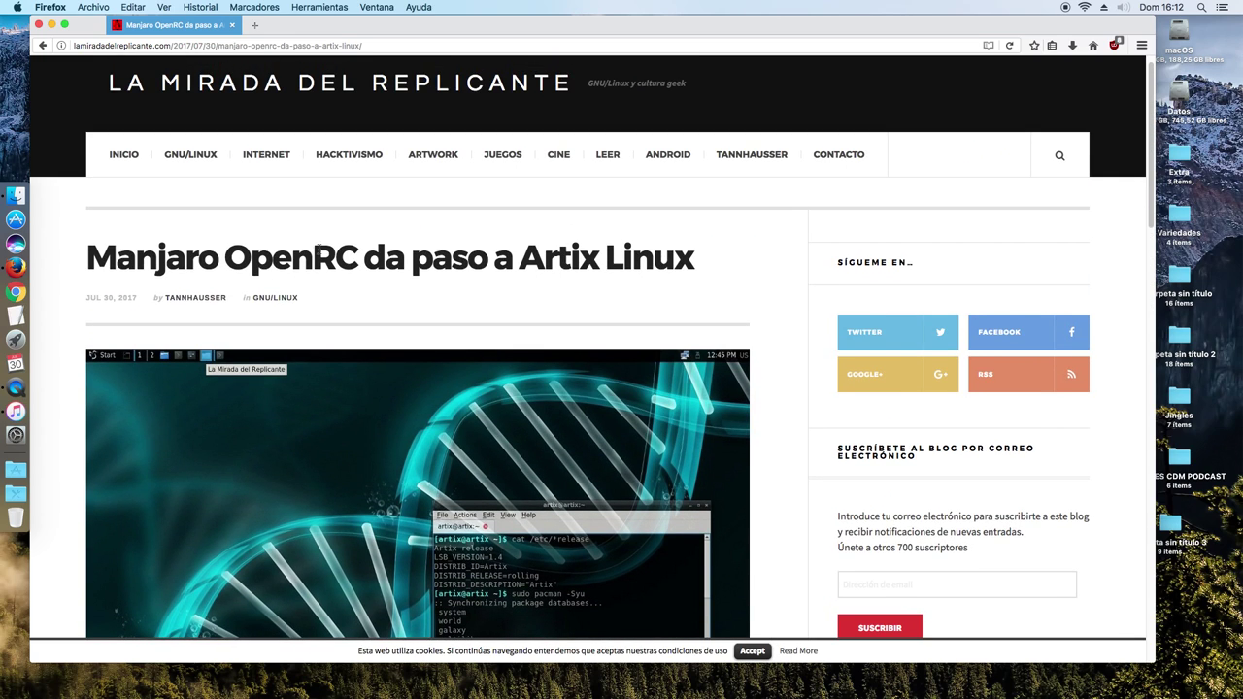
{"action": "scroll", "coordinate": [325, 319], "scroll_direction": "down", "scroll_amount": 5}
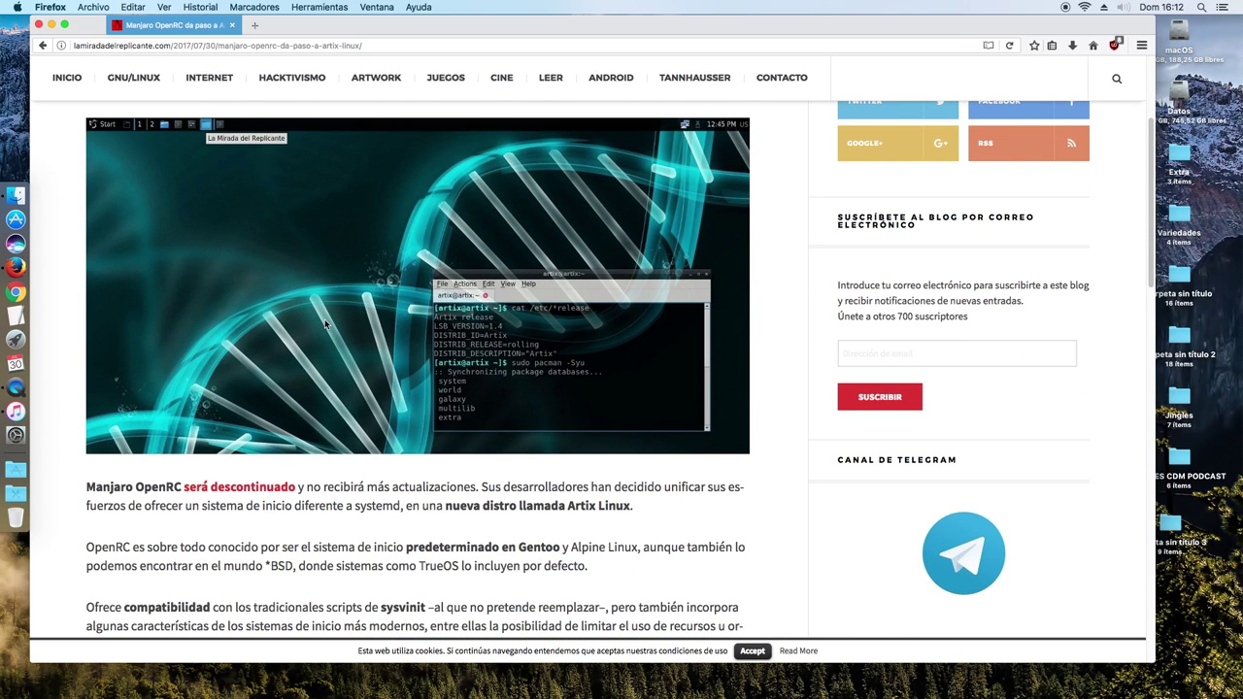
{"action": "scroll", "coordinate": [324, 319], "scroll_direction": "down", "scroll_amount": 2}
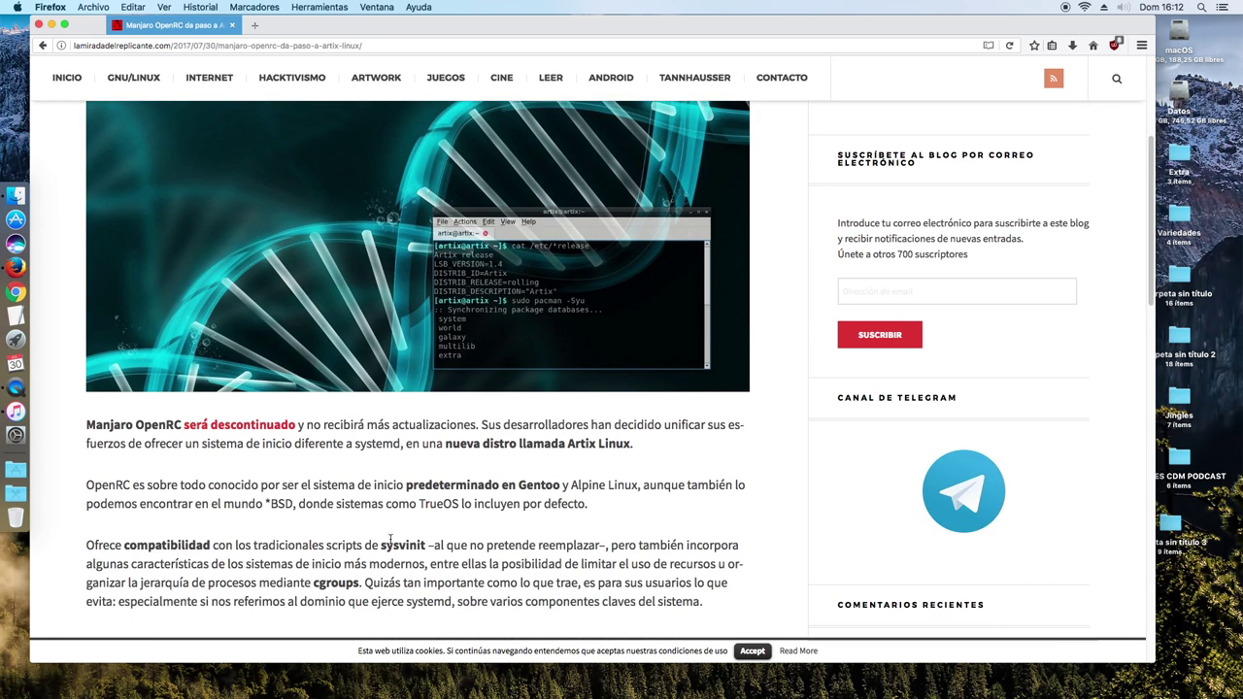
{"action": "scroll", "coordinate": [423, 545], "scroll_direction": "down", "scroll_amount": 4}
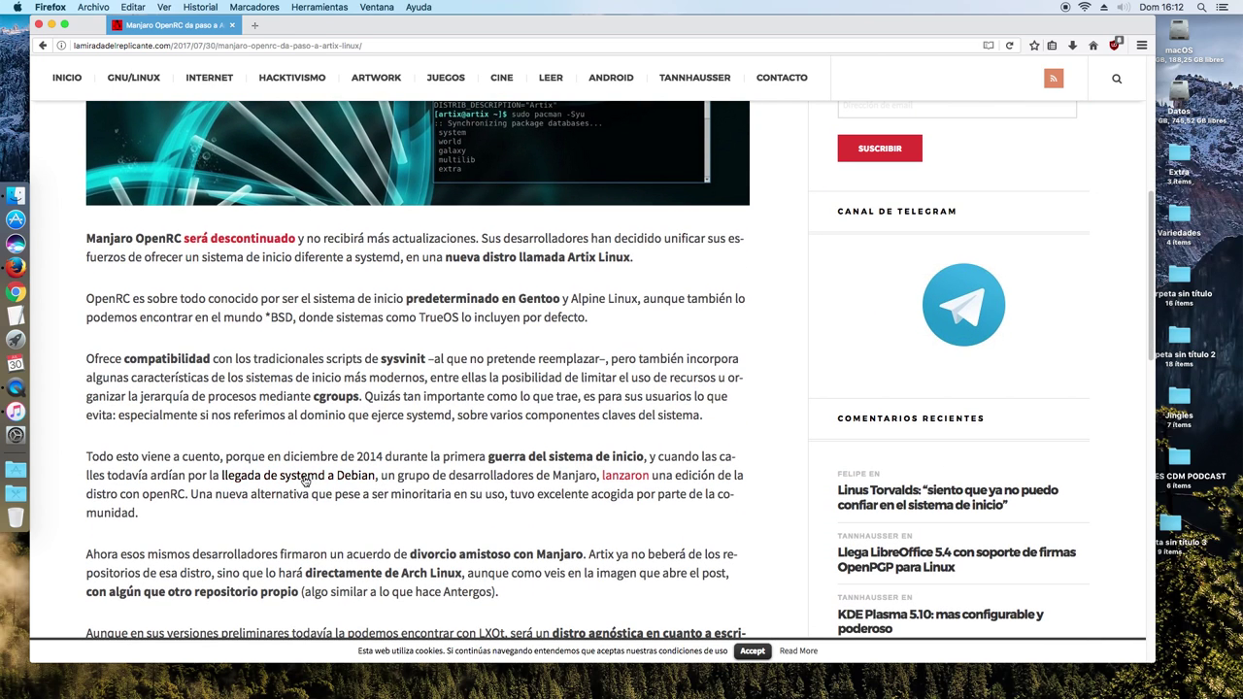
{"action": "scroll", "coordinate": [304, 483], "scroll_direction": "down", "scroll_amount": 7}
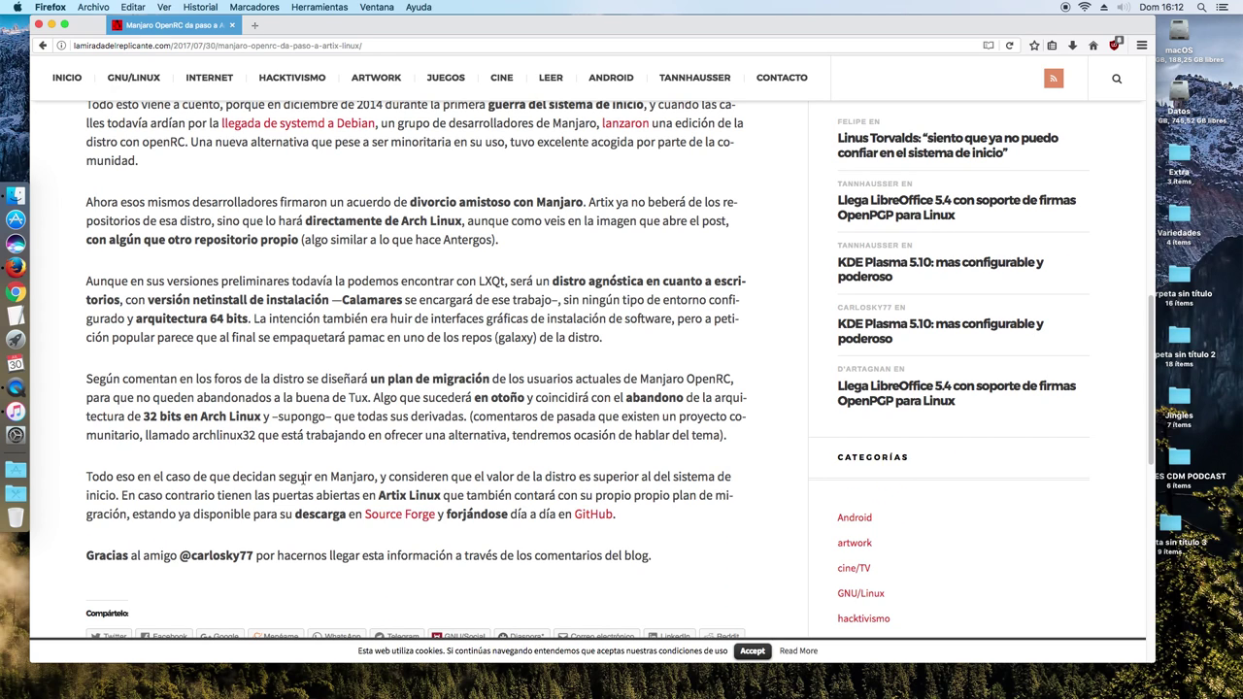
{"action": "scroll", "coordinate": [304, 481], "scroll_direction": "up", "scroll_amount": 15}
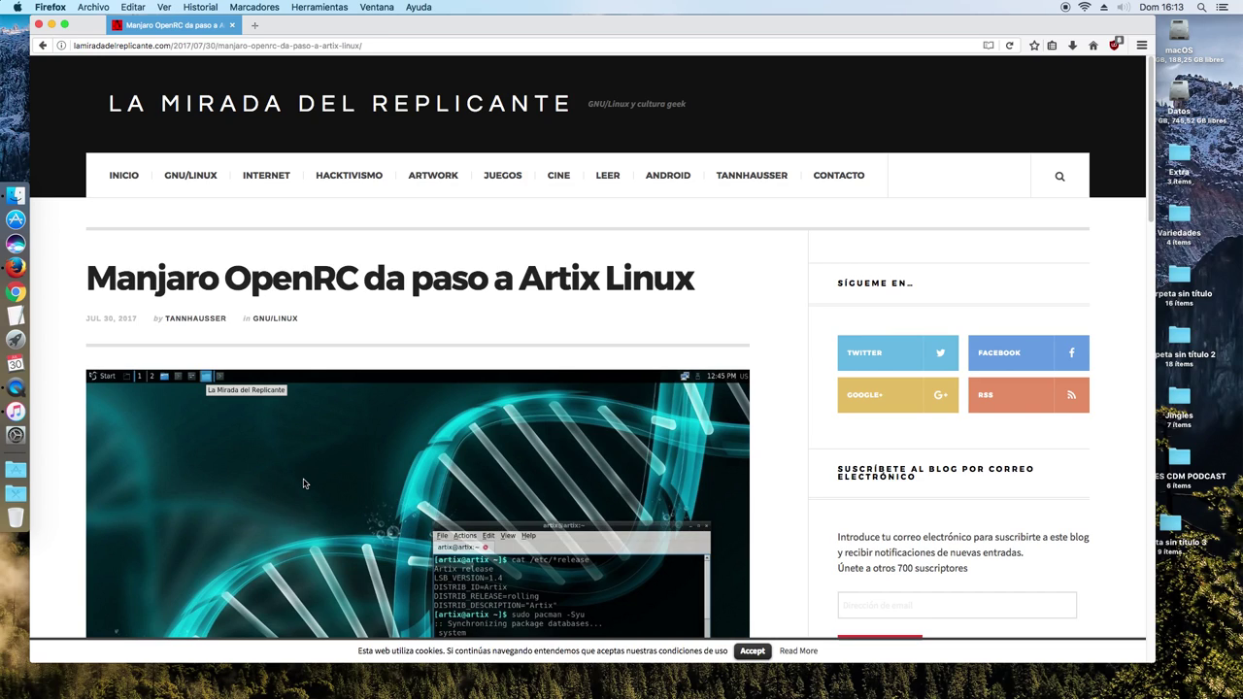
Read the article's explanation of Artix Linux and its repositories, highlighting "Artix Linux" in the heading and "Arch Linux" in the text.
{"action": "left_click_drag", "start_coordinate": [521, 279], "coordinate": [696, 280]}
{"action": "scroll", "coordinate": [270, 328], "scroll_direction": "down", "scroll_amount": 10}
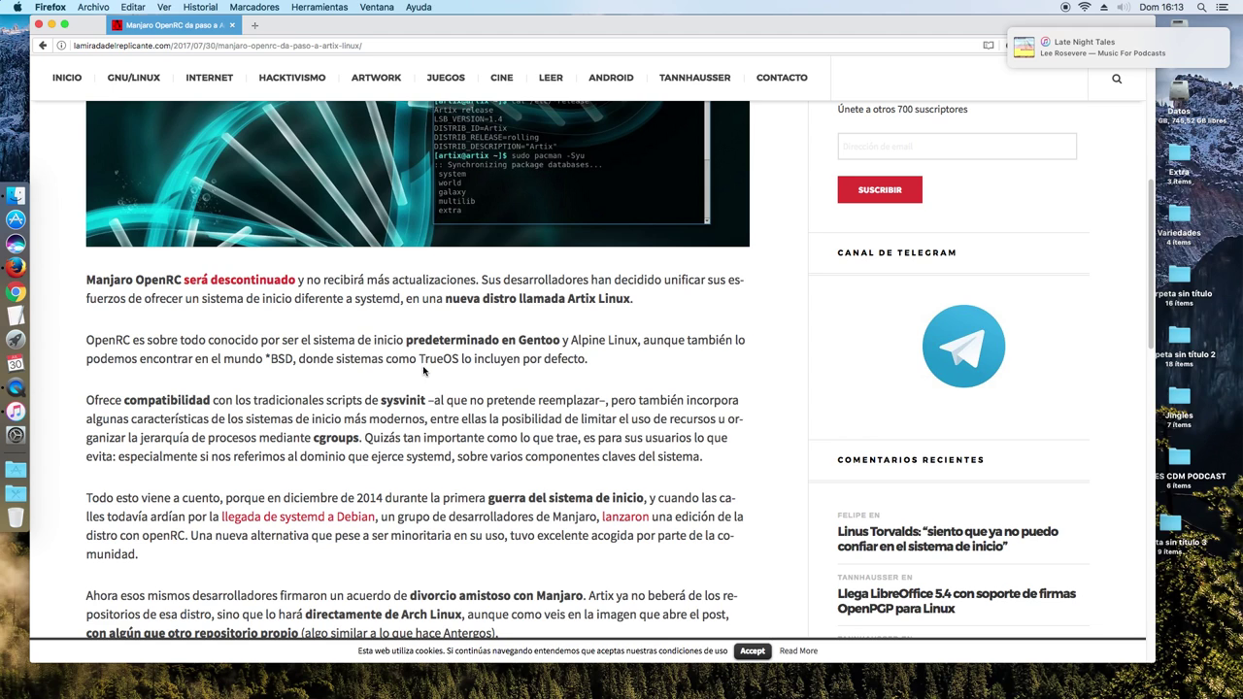
{"action": "scroll", "coordinate": [423, 366], "scroll_direction": "down", "scroll_amount": 5}
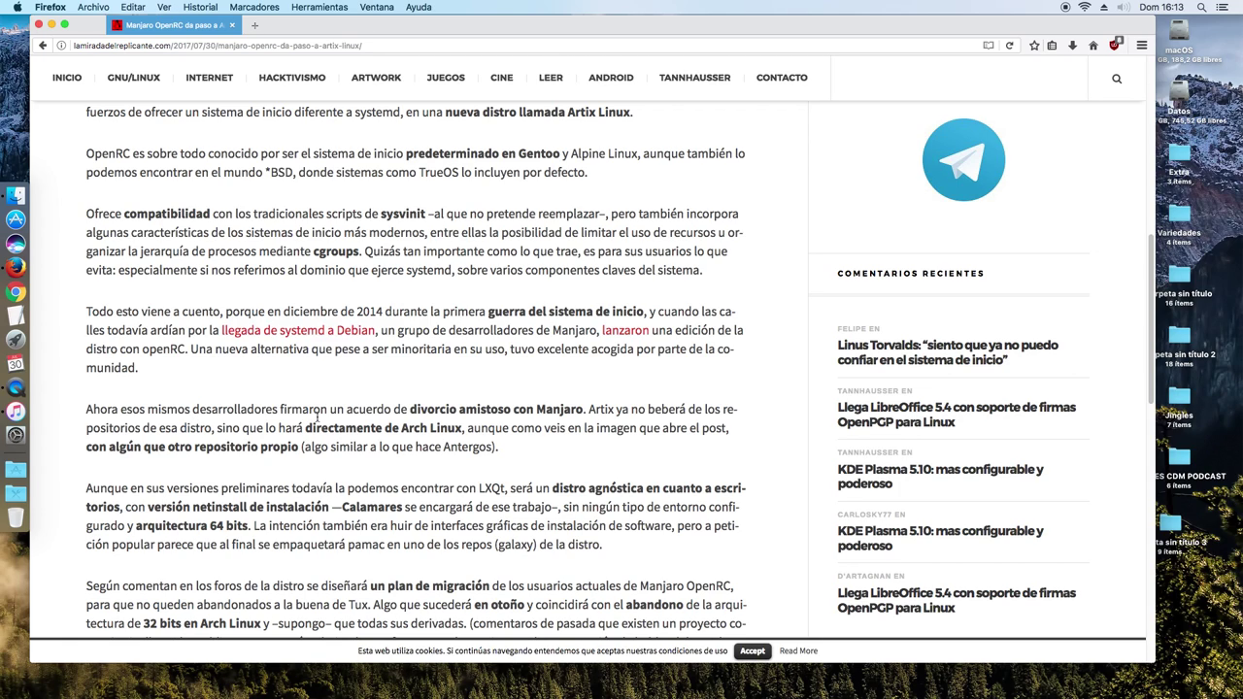
{"action": "left_click_drag", "start_coordinate": [463, 428], "coordinate": [400, 428]}
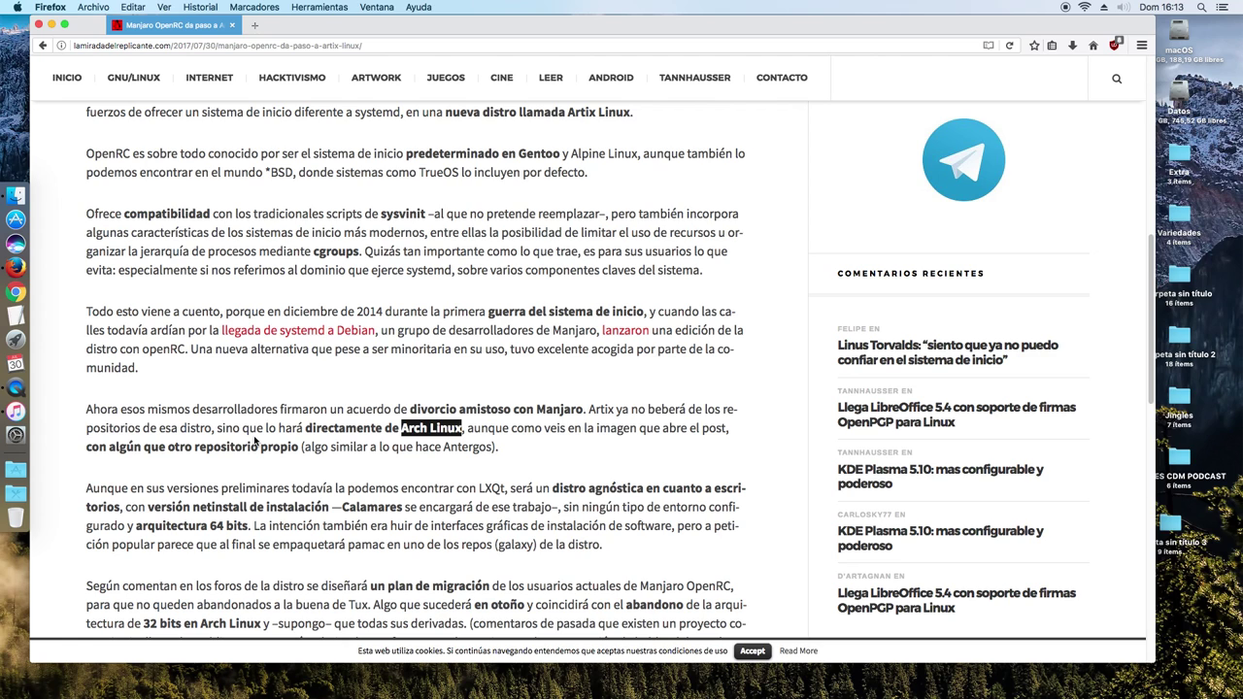
{"action": "scroll", "coordinate": [256, 442], "scroll_direction": "up", "scroll_amount": 10}
{"action": "scroll", "coordinate": [517, 275], "scroll_direction": "down", "scroll_amount": 5}
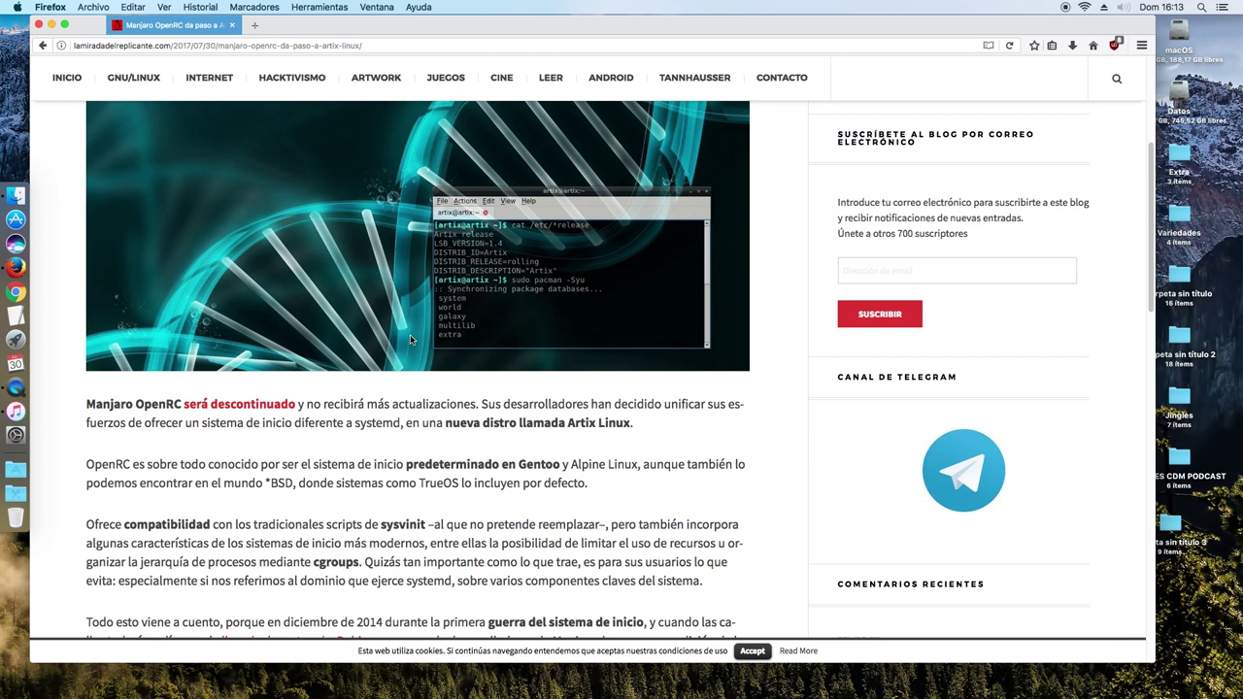
{"action": "scroll", "coordinate": [410, 339], "scroll_direction": "down", "scroll_amount": 5}
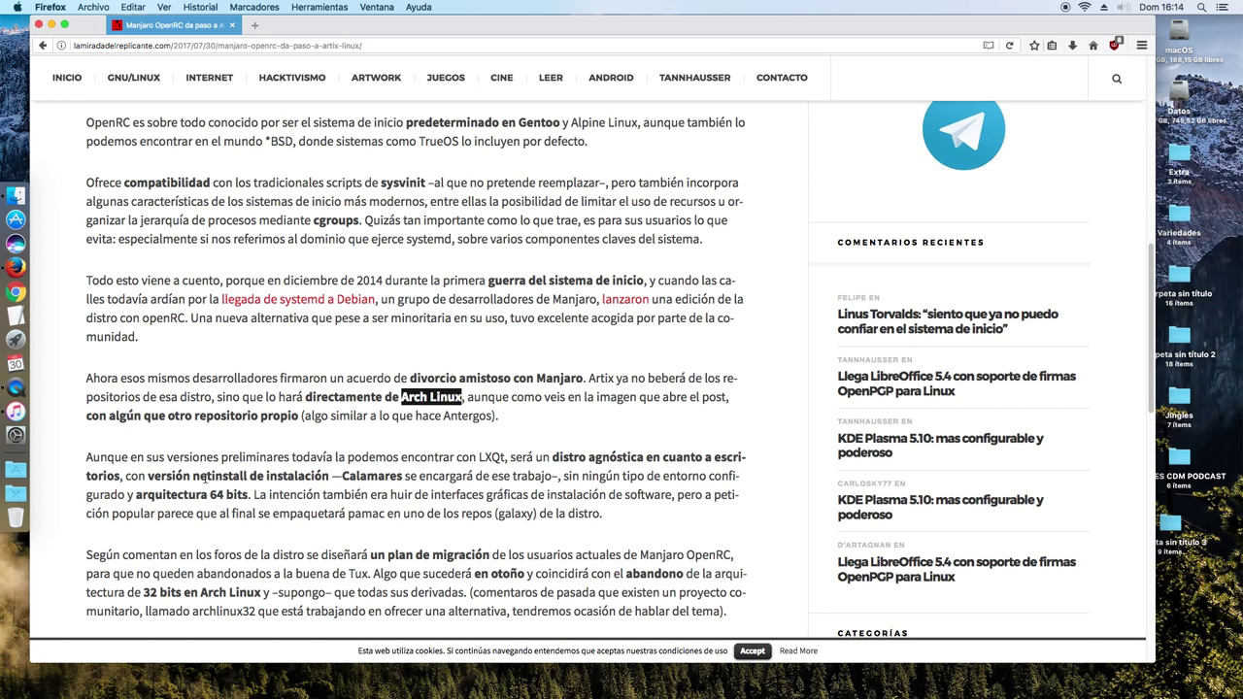
Highlight the article's closing paragraphs from the migration plan onward, clear the highlight and read on to the sharing links.
{"action": "scroll", "coordinate": [205, 477], "scroll_direction": "down", "scroll_amount": 3}
{"action": "left_click_drag", "start_coordinate": [703, 494], "coordinate": [752, 508]}
{"action": "left_click", "coordinate": [97, 439]}
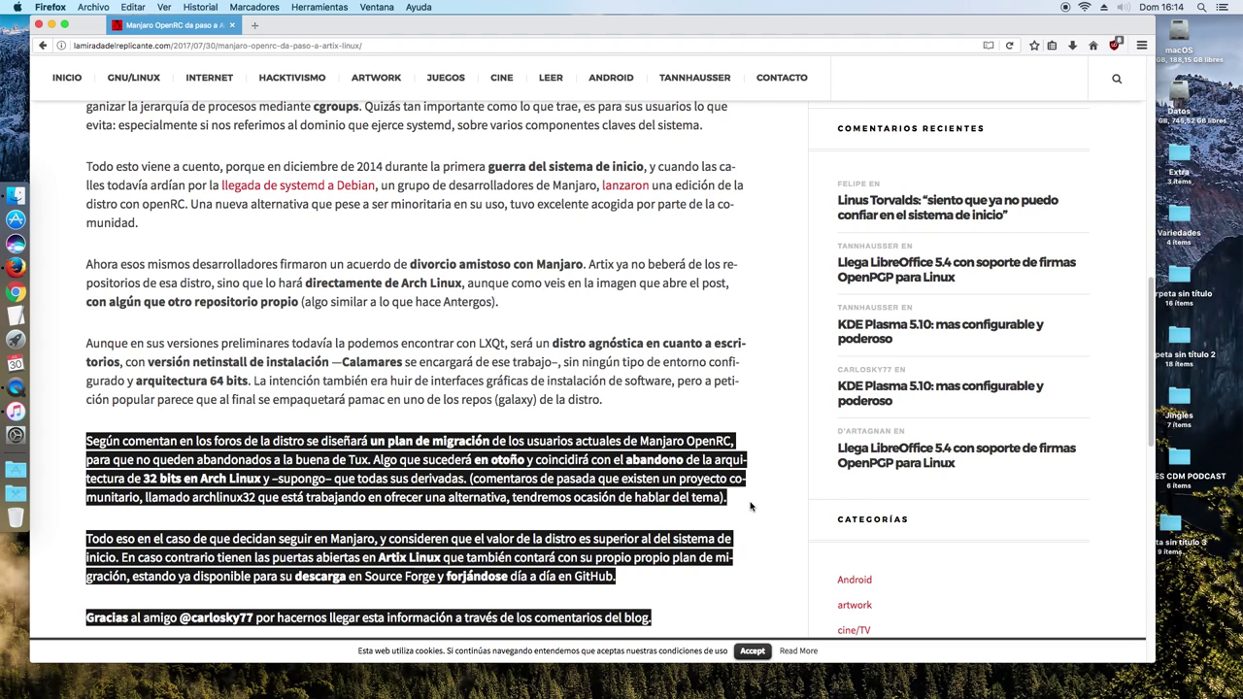
{"action": "left_click", "coordinate": [565, 459]}
{"action": "scroll", "coordinate": [386, 483], "scroll_direction": "down", "scroll_amount": 5}
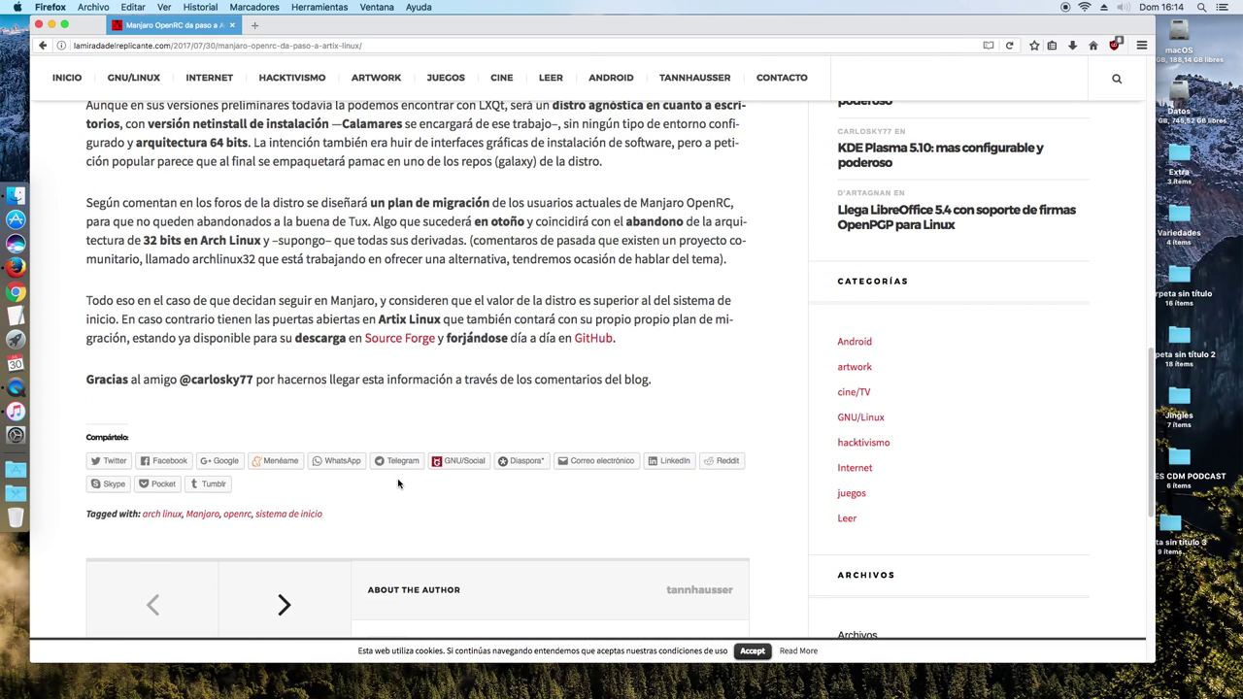
Review the article again from its heading to the closing acknowledgement and return to its beginning.
{"action": "scroll", "coordinate": [397, 483], "scroll_direction": "up", "scroll_amount": 15}
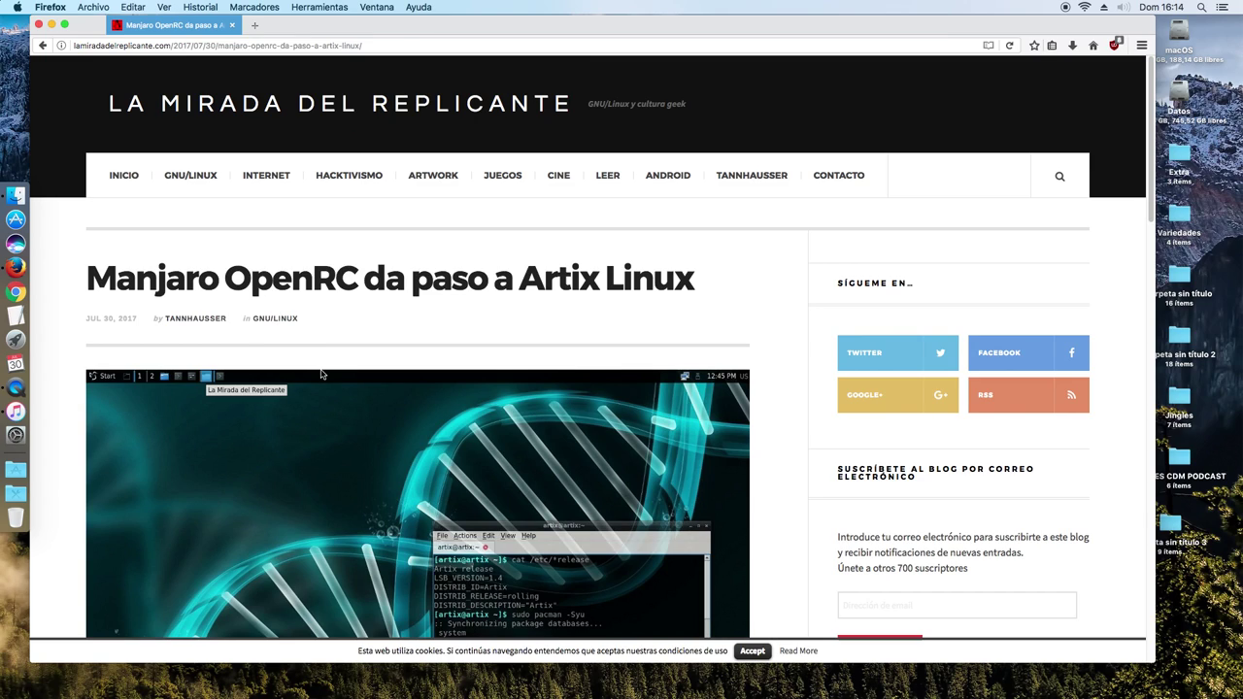
{"action": "scroll", "coordinate": [321, 374], "scroll_direction": "down", "scroll_amount": 10}
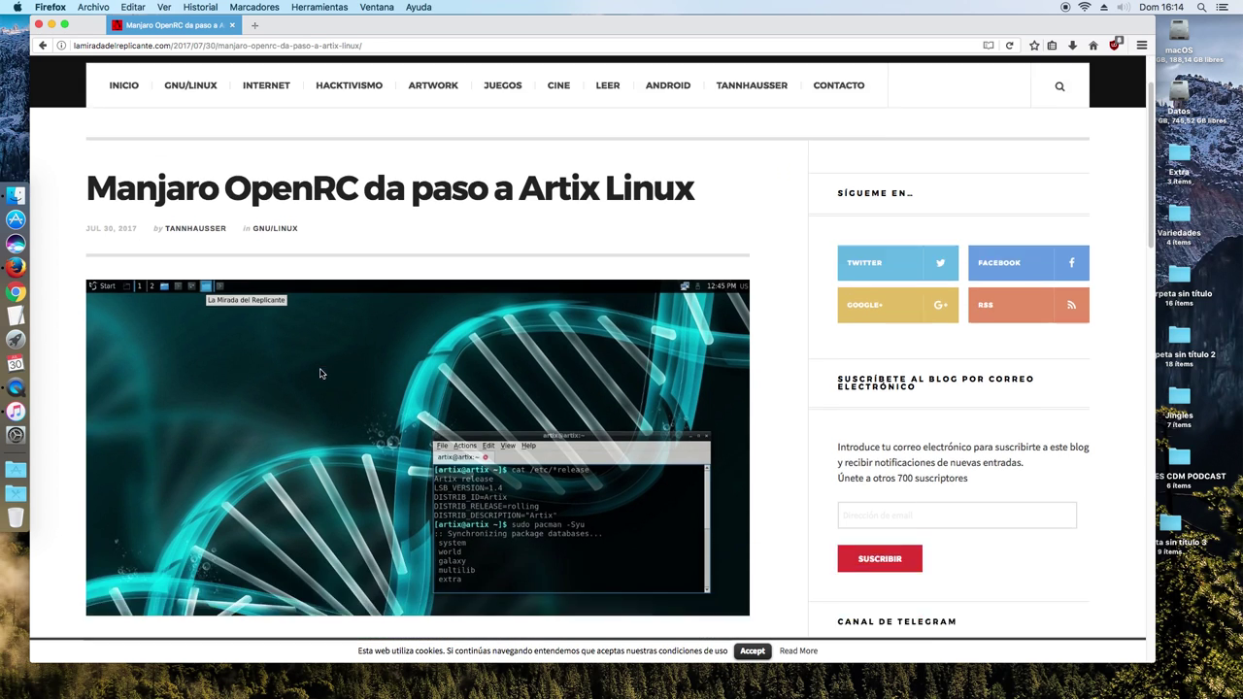
{"action": "scroll", "coordinate": [321, 374], "scroll_direction": "down", "scroll_amount": 3}
{"action": "left_click_drag", "start_coordinate": [179, 296], "coordinate": [263, 296]}
{"action": "left_click", "coordinate": [254, 344]}
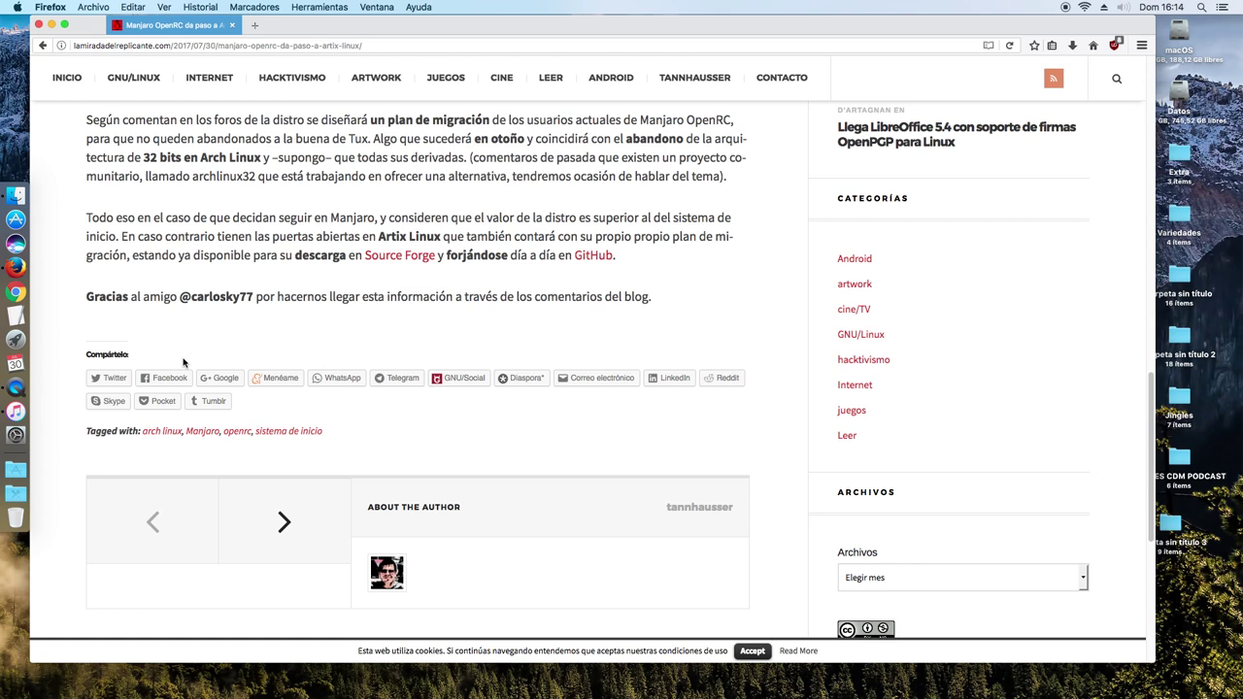
{"action": "scroll", "coordinate": [183, 362], "scroll_direction": "up", "scroll_amount": 20}
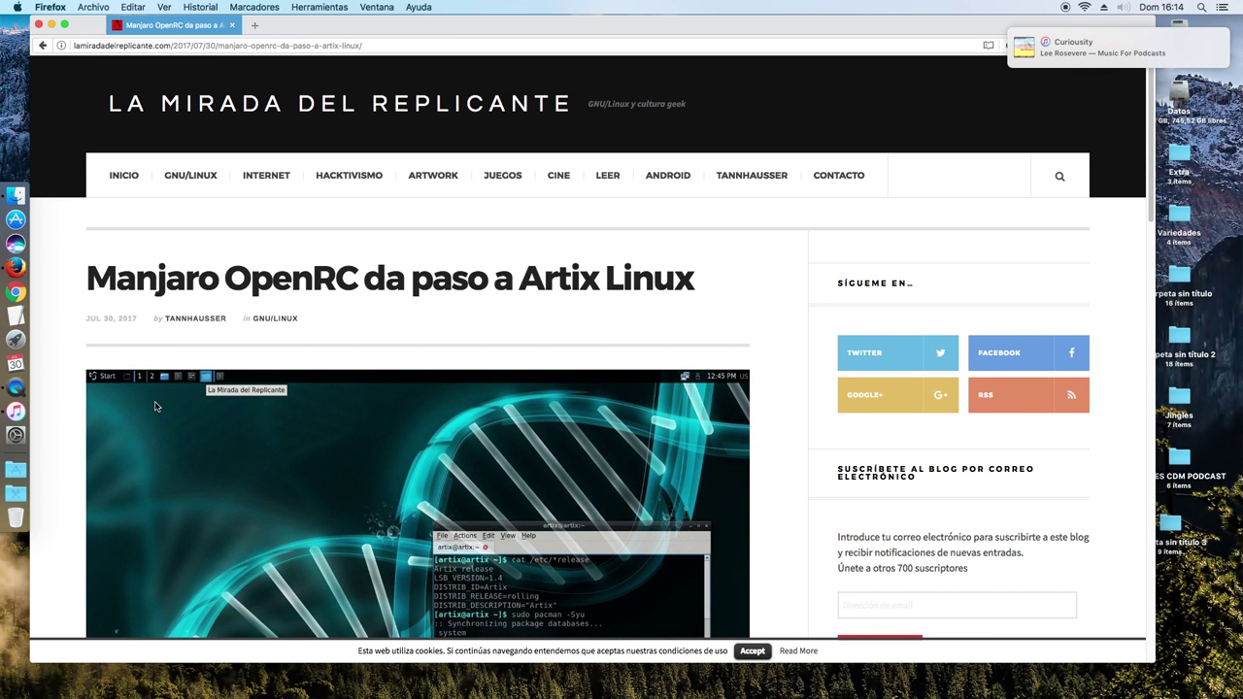
{"action": "scroll", "coordinate": [156, 404], "scroll_direction": "down", "scroll_amount": 3}
{"action": "scroll", "coordinate": [157, 404], "scroll_direction": "down", "scroll_amount": 20}
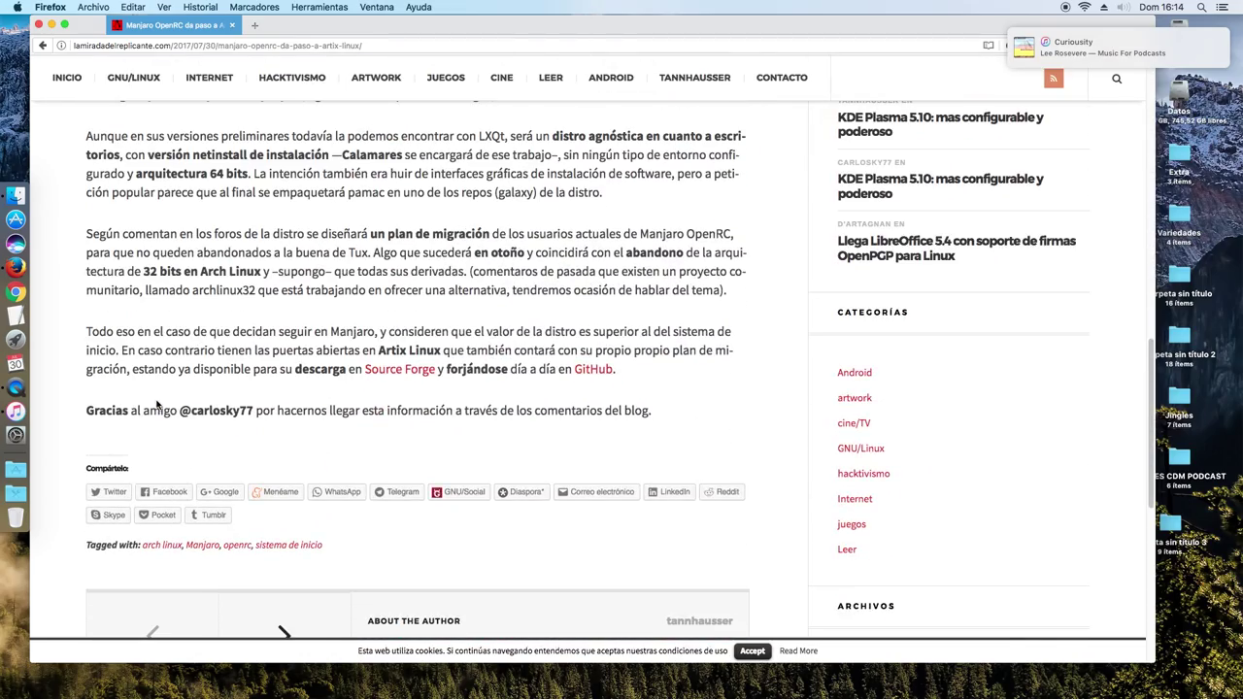
{"action": "scroll", "coordinate": [156, 404], "scroll_direction": "up", "scroll_amount": 20}
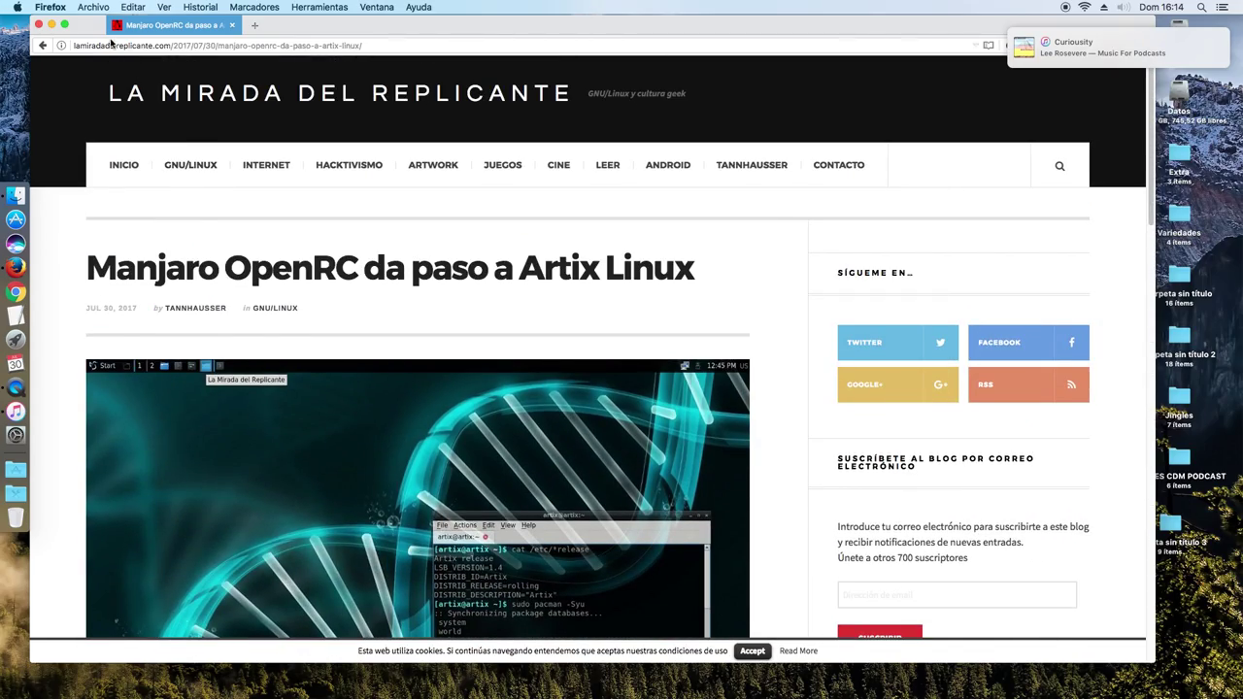
Minimize the Firefox window, launch VirtualBox from the Applications folder and reposition its manager window.
{"action": "left_click", "coordinate": [52, 23]}
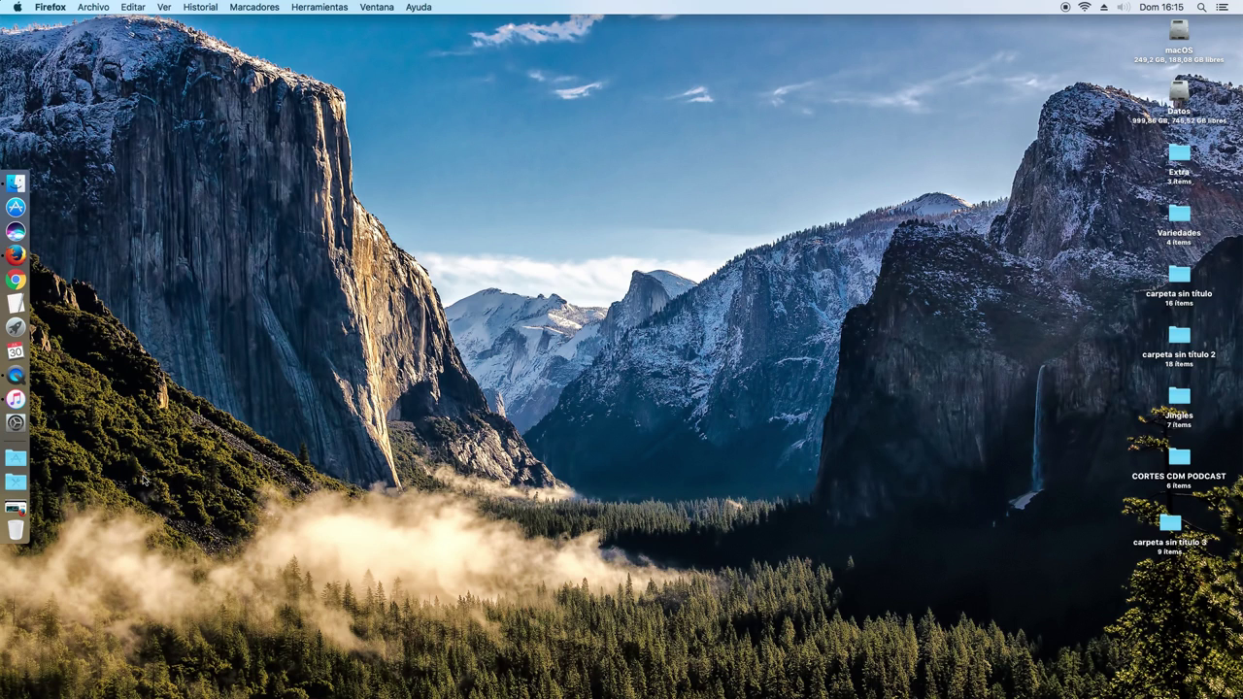
{"action": "left_click", "coordinate": [15, 456]}
{"action": "scroll", "coordinate": [505, 330], "scroll_direction": "down", "scroll_amount": 5}
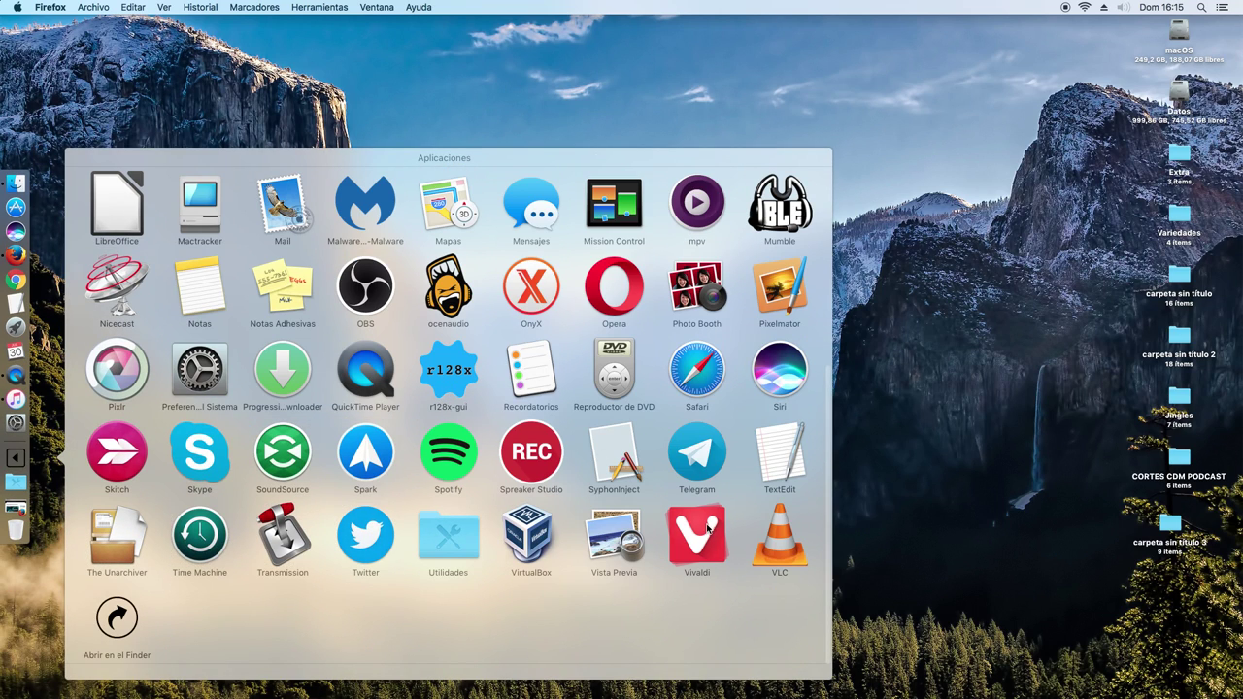
{"action": "left_click", "coordinate": [553, 536]}
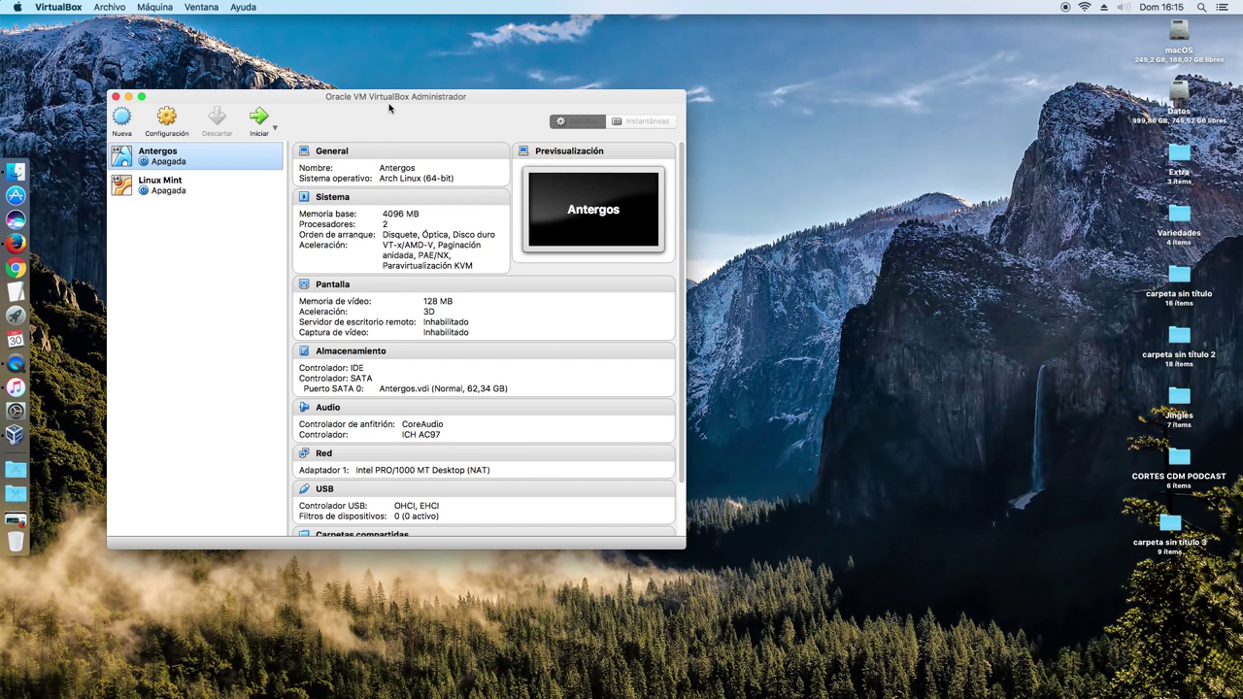
{"action": "left_click_drag", "start_coordinate": [389, 105], "coordinate": [362, 76]}
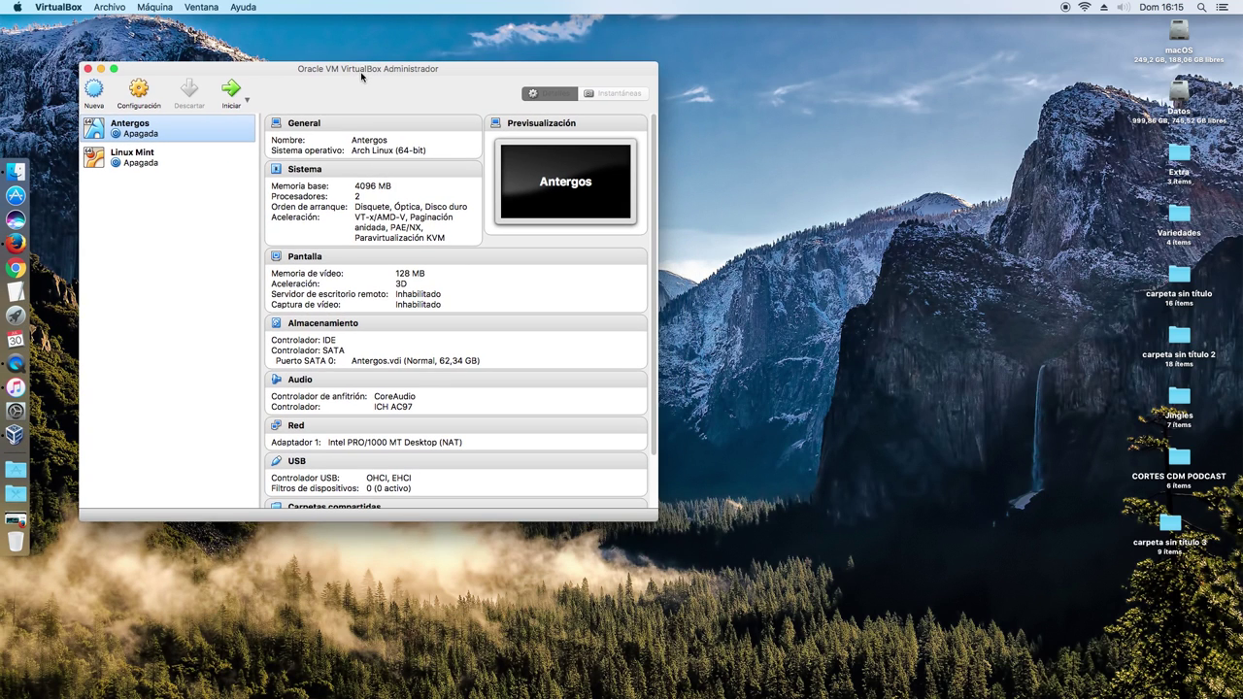
Start a new virtual machine named Antix with type Linux and version Arch Linux (64-bit).
{"action": "left_click", "coordinate": [93, 92]}
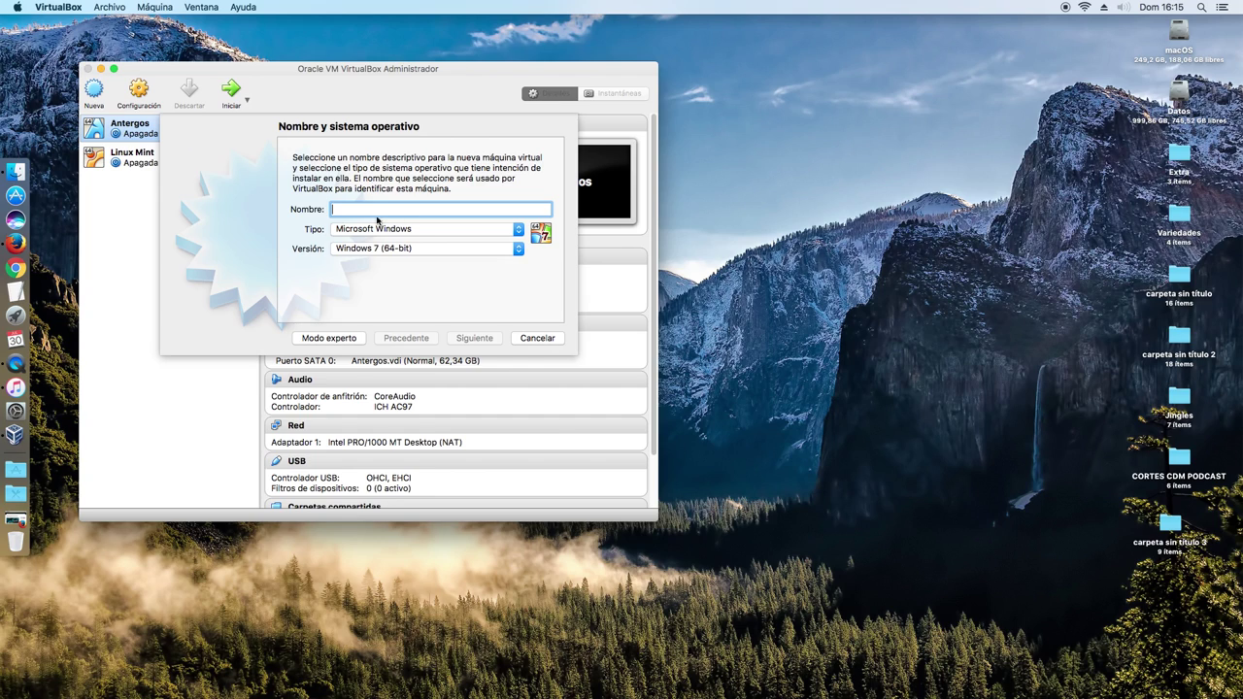
{"action": "type", "text": "Antix"}
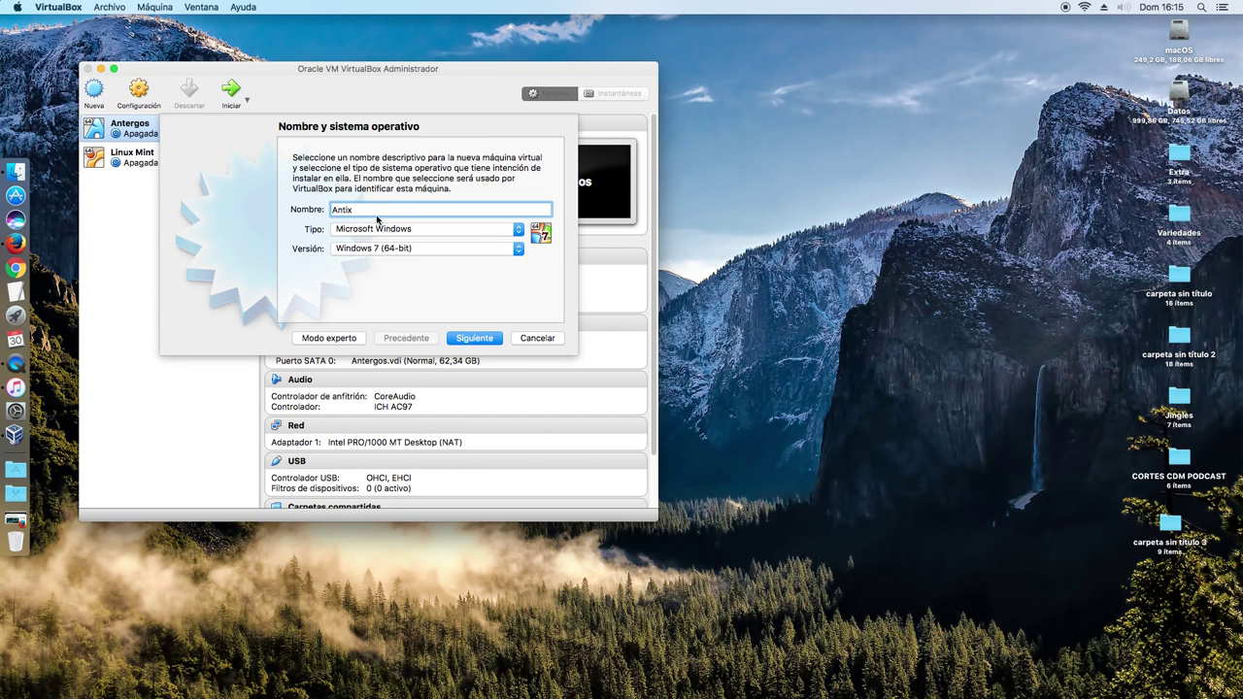
{"action": "left_click", "coordinate": [374, 230]}
{"action": "left_click", "coordinate": [374, 241]}
{"action": "left_click", "coordinate": [374, 249]}
{"action": "left_click", "coordinate": [375, 94]}
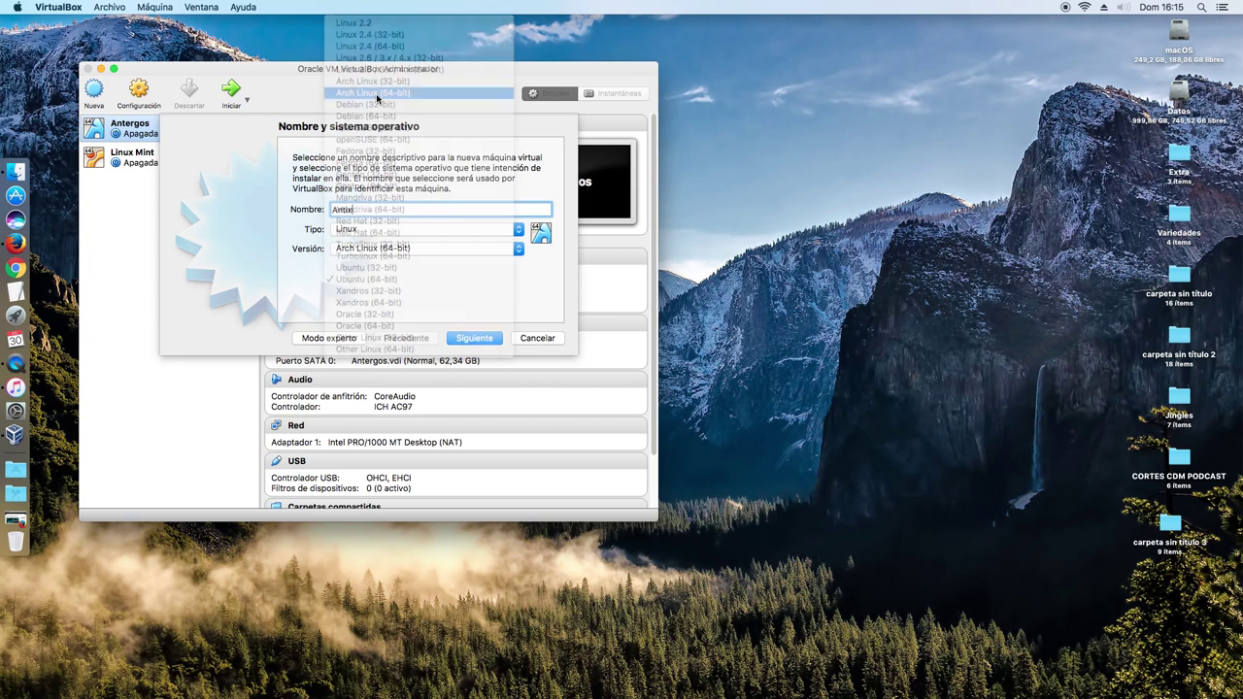
{"action": "left_click", "coordinate": [475, 339]}
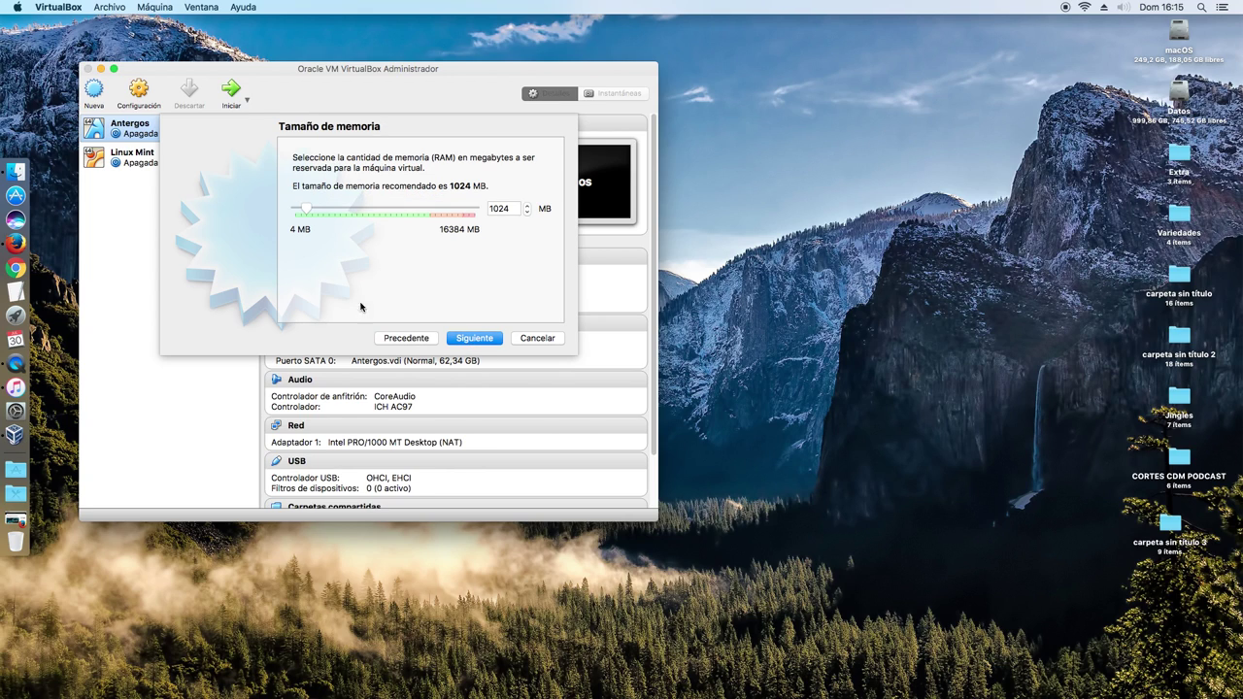
Allocate 4096 MB of memory and create a dynamically allocated 42.31 GB VDI hard disk for the Antix machine.
{"action": "left_click_drag", "start_coordinate": [305, 211], "coordinate": [340, 211]}
{"action": "left_click", "coordinate": [461, 346]}
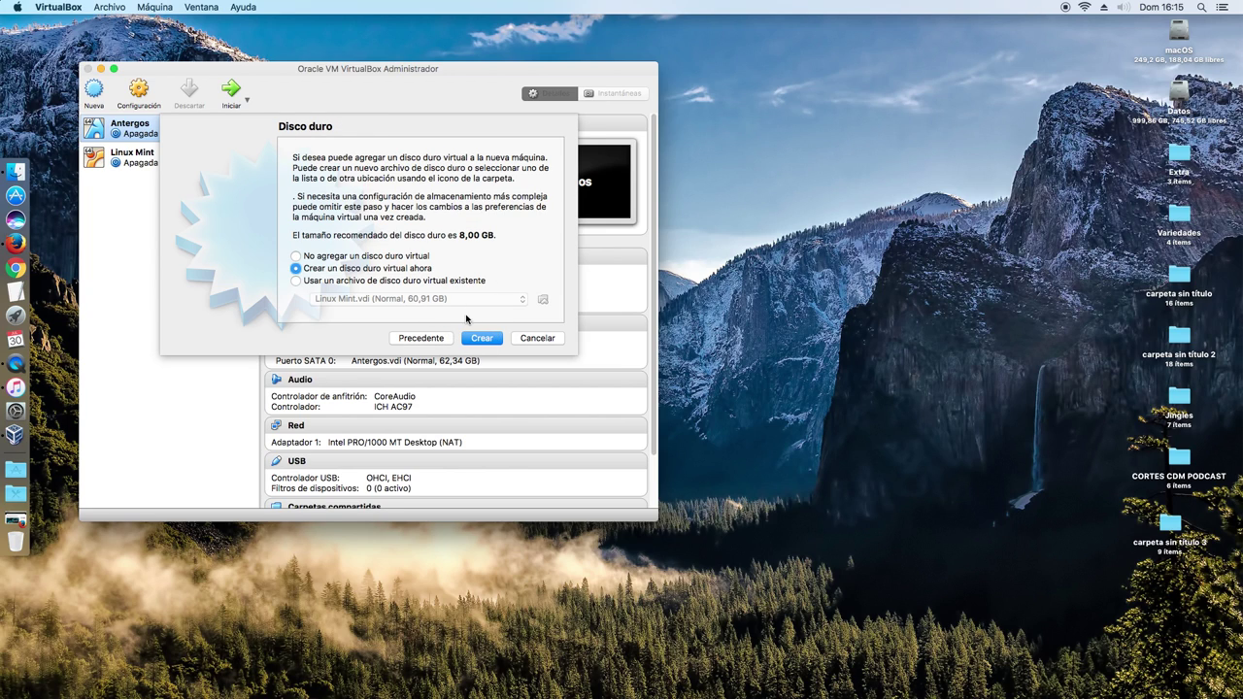
{"action": "left_click", "coordinate": [483, 339]}
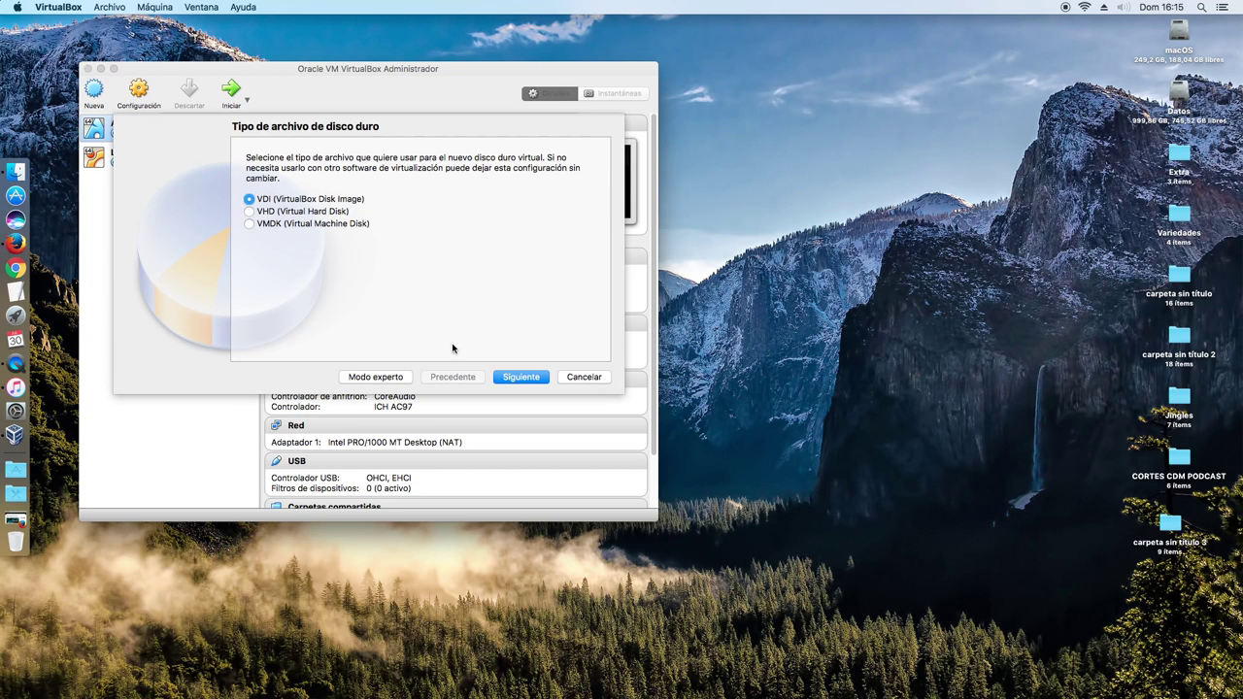
{"action": "left_click", "coordinate": [518, 375]}
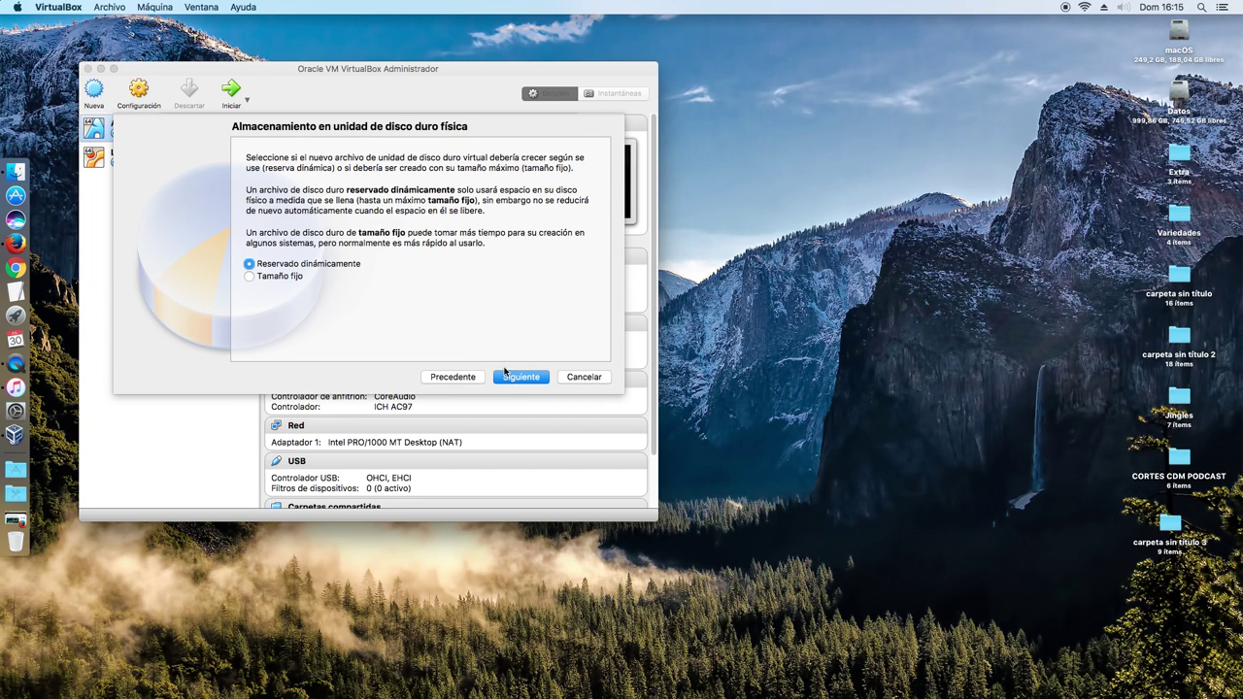
{"action": "left_click", "coordinate": [507, 376]}
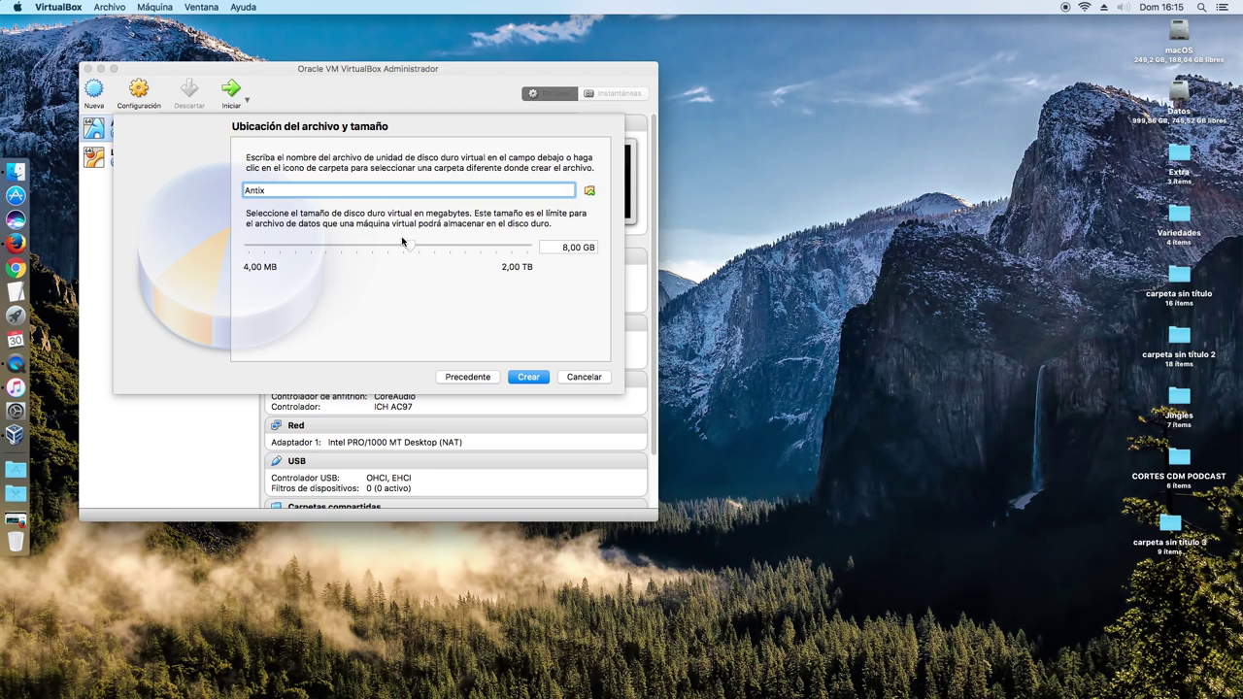
{"action": "left_click_drag", "start_coordinate": [410, 246], "coordinate": [443, 252]}
{"action": "left_click", "coordinate": [527, 377]}
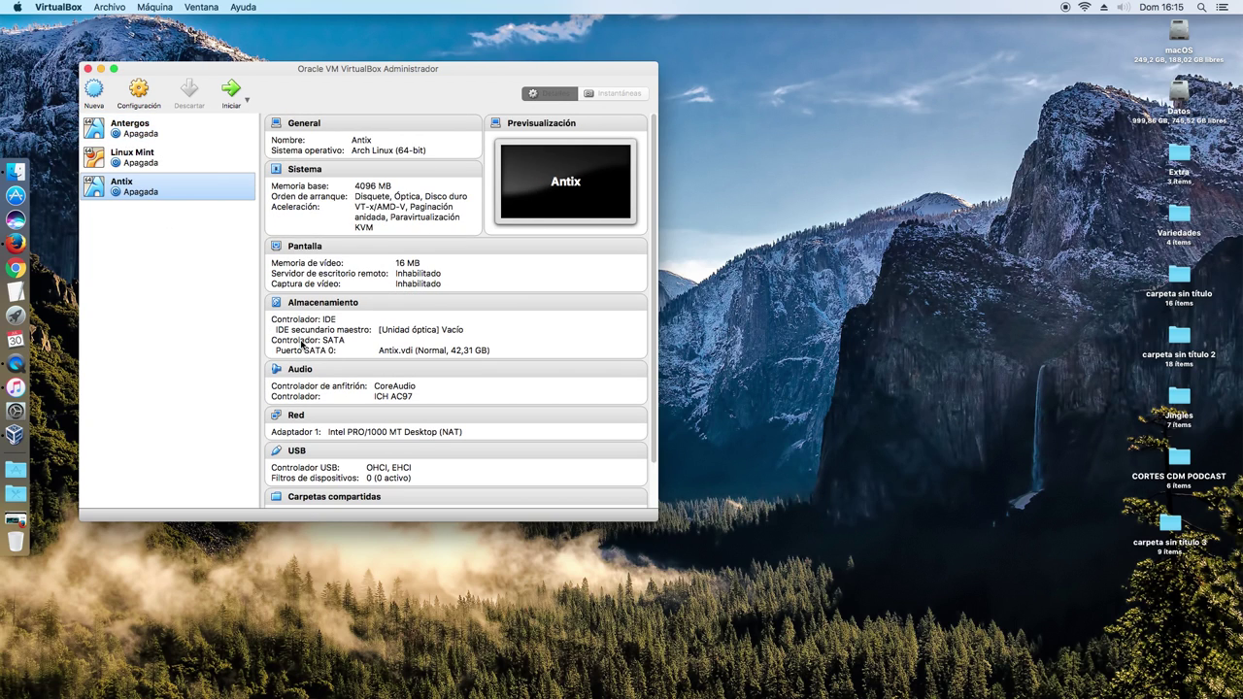
In the Antix machine's general settings, set clipboard sharing and drag and drop to bidirectional, and check the description and encryption options.
{"action": "left_click", "coordinate": [306, 124]}
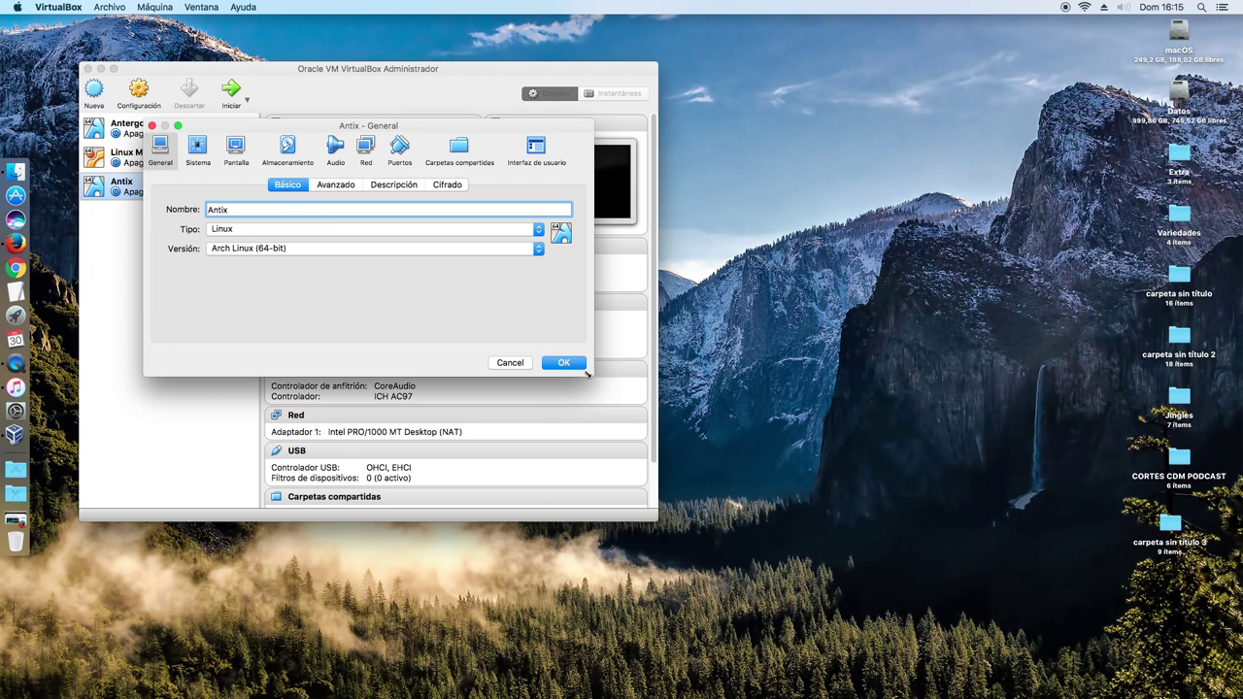
{"action": "left_click_drag", "start_coordinate": [591, 378], "coordinate": [1017, 597]}
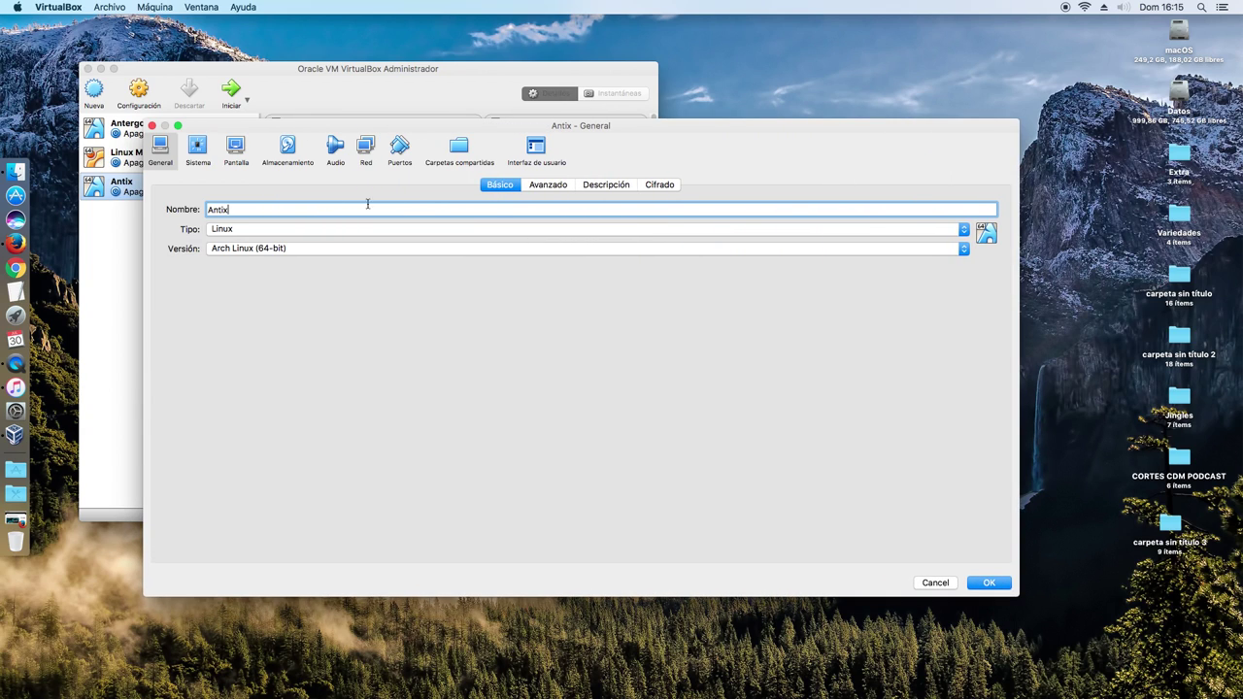
{"action": "left_click", "coordinate": [548, 185]}
{"action": "left_click", "coordinate": [341, 231]}
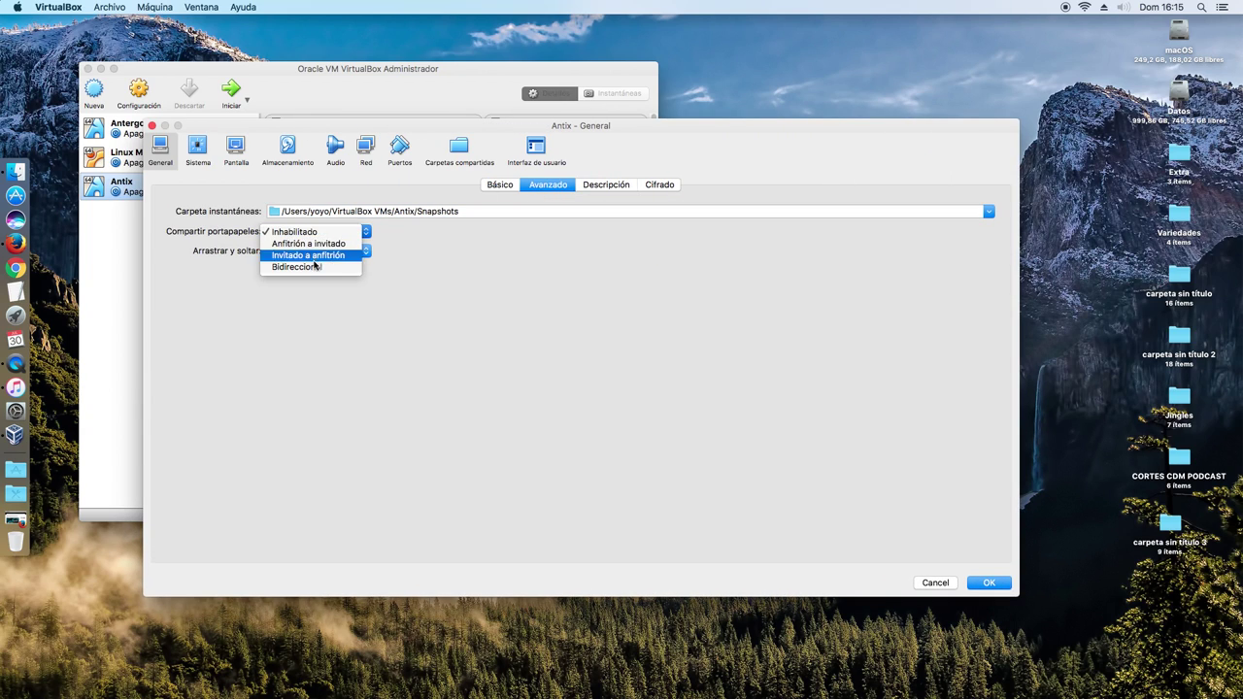
{"action": "left_click", "coordinate": [315, 268]}
{"action": "left_click", "coordinate": [314, 251]}
{"action": "left_click", "coordinate": [349, 286]}
{"action": "left_click", "coordinate": [590, 185]}
{"action": "left_click", "coordinate": [657, 185]}
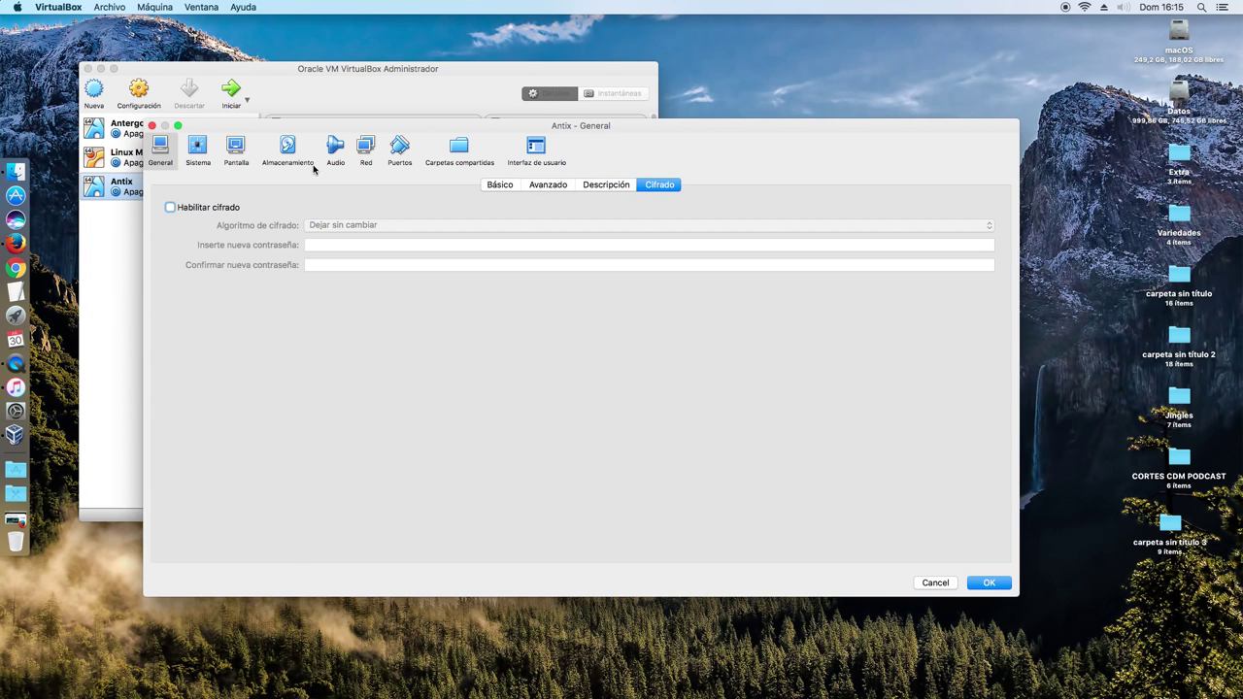
Set the machine's processor count to 2, enable PAE/NX and check the acceleration options.
{"action": "left_click", "coordinate": [198, 151]}
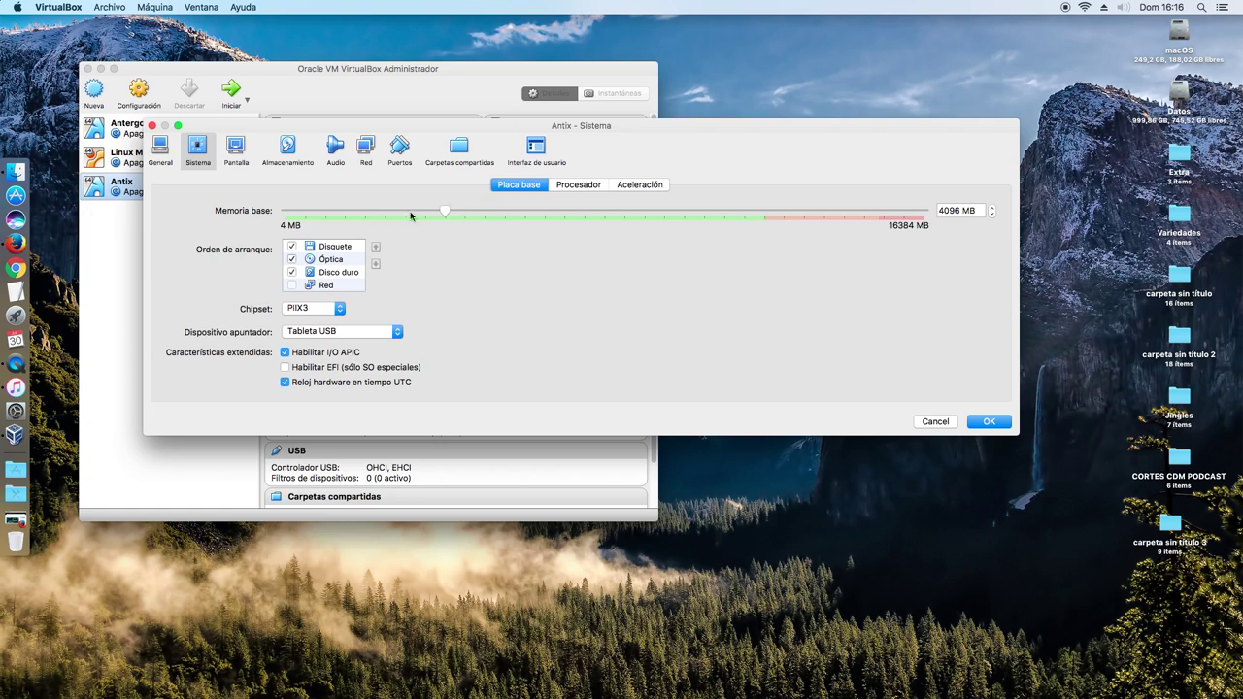
{"action": "left_click", "coordinate": [572, 186]}
{"action": "left_click", "coordinate": [992, 211]}
{"action": "left_click", "coordinate": [320, 279]}
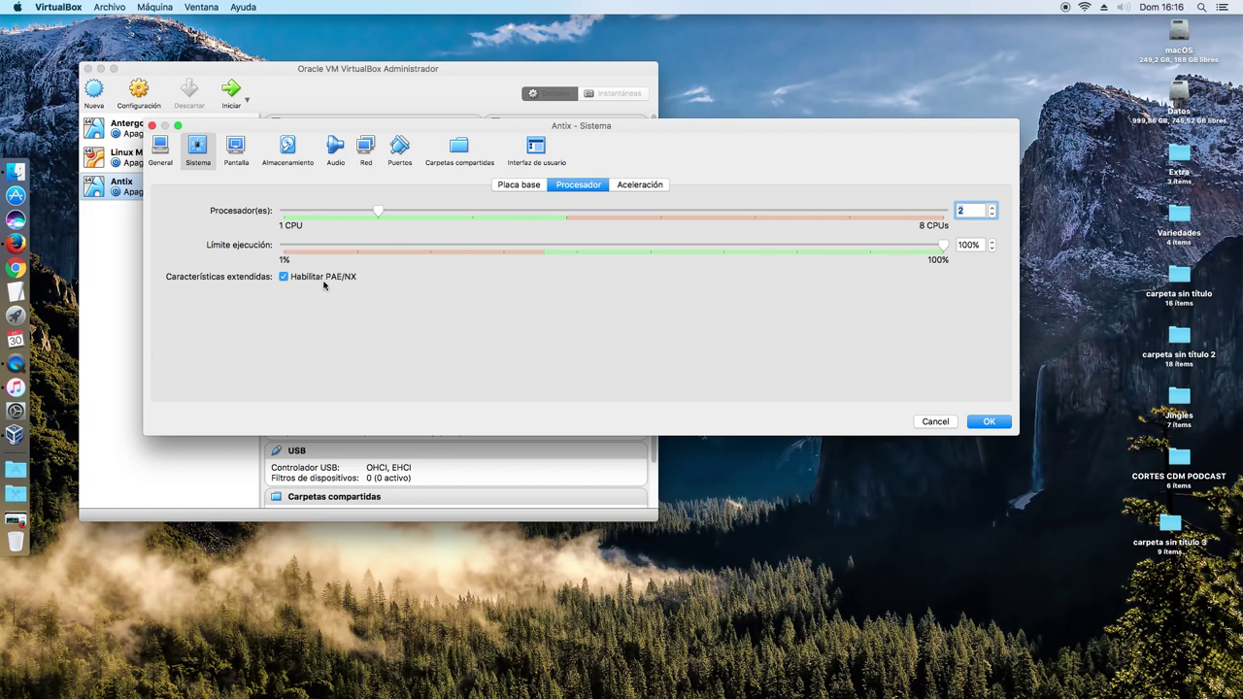
{"action": "left_click", "coordinate": [647, 190]}
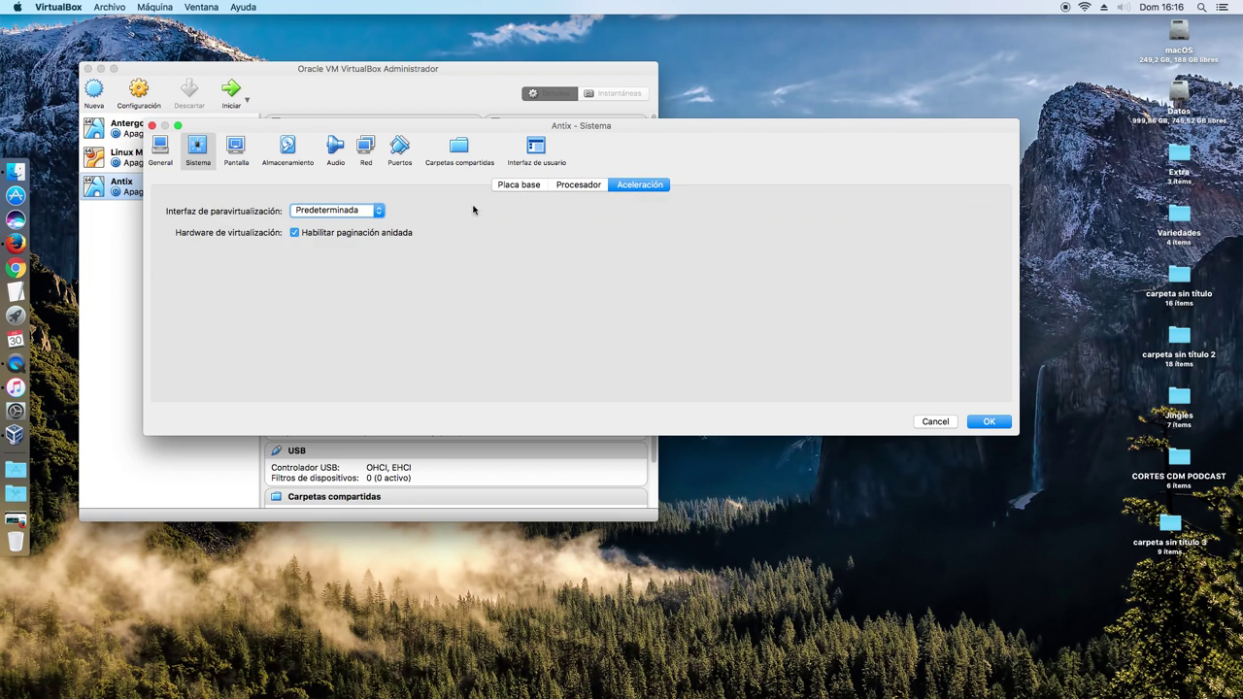
Set the video memory to 128 MB, enable 3D acceleration and save the machine's settings.
{"action": "left_click", "coordinate": [238, 149]}
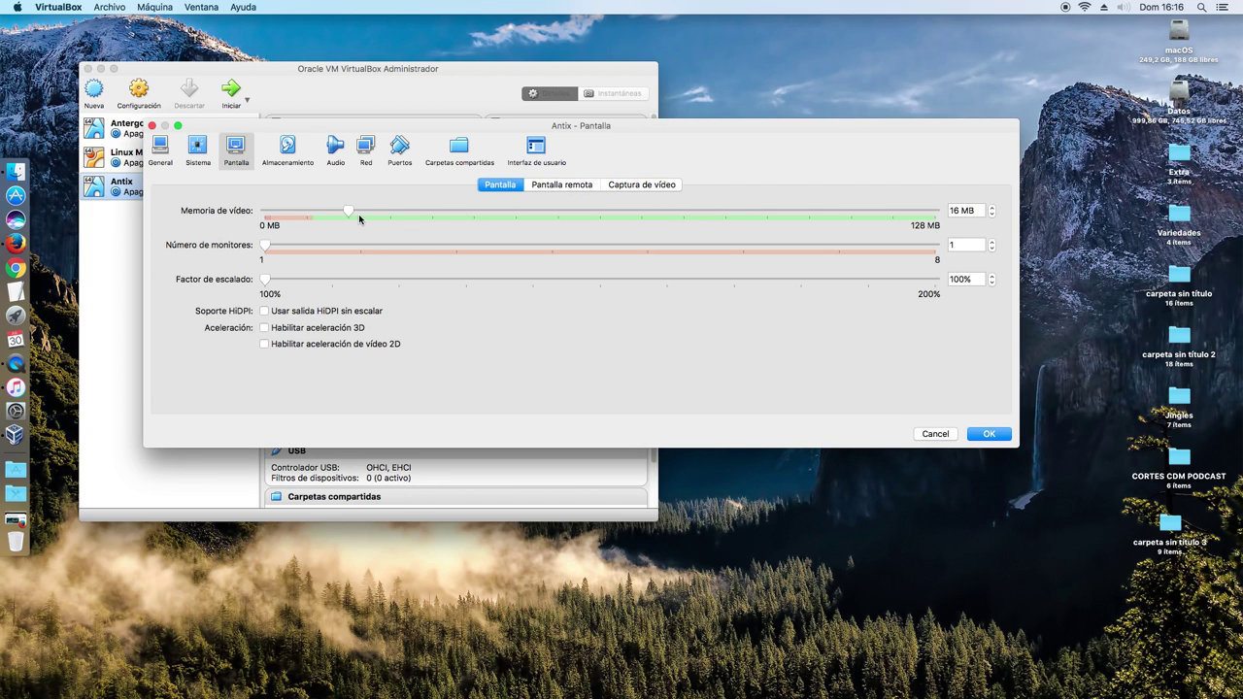
{"action": "left_click_drag", "start_coordinate": [349, 212], "coordinate": [947, 213]}
{"action": "left_click", "coordinate": [339, 329]}
{"action": "left_click", "coordinate": [563, 185]}
{"action": "left_click", "coordinate": [631, 185]}
{"action": "left_click", "coordinate": [990, 436]}
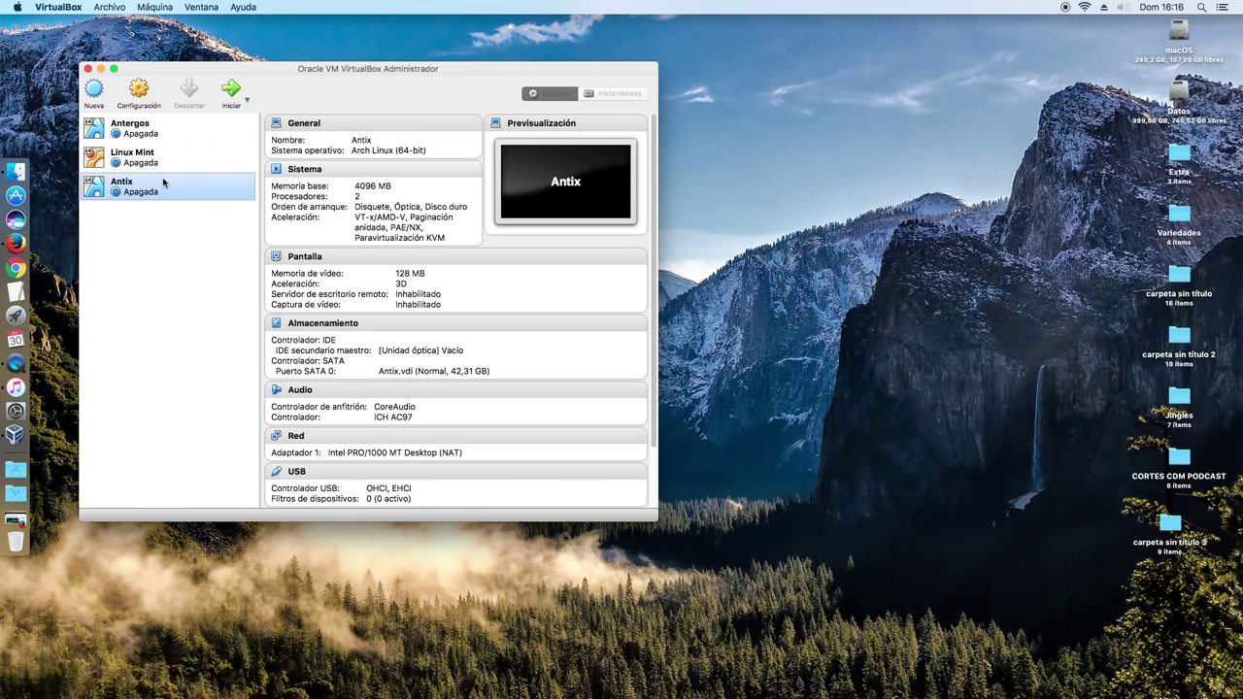
Start the Antix machine with artix-rolling-x86_64.iso from the Isos folder as its boot disc.
{"action": "left_click", "coordinate": [233, 93]}
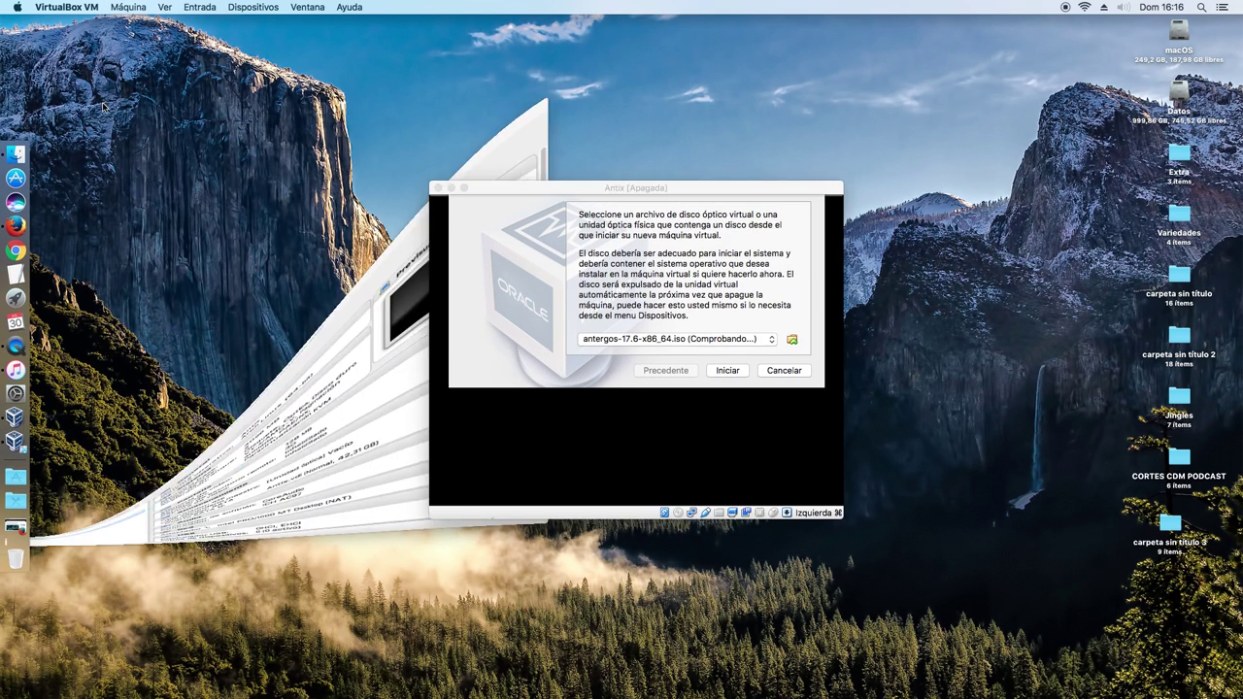
{"action": "left_click", "coordinate": [792, 340]}
{"action": "left_click", "coordinate": [610, 181]}
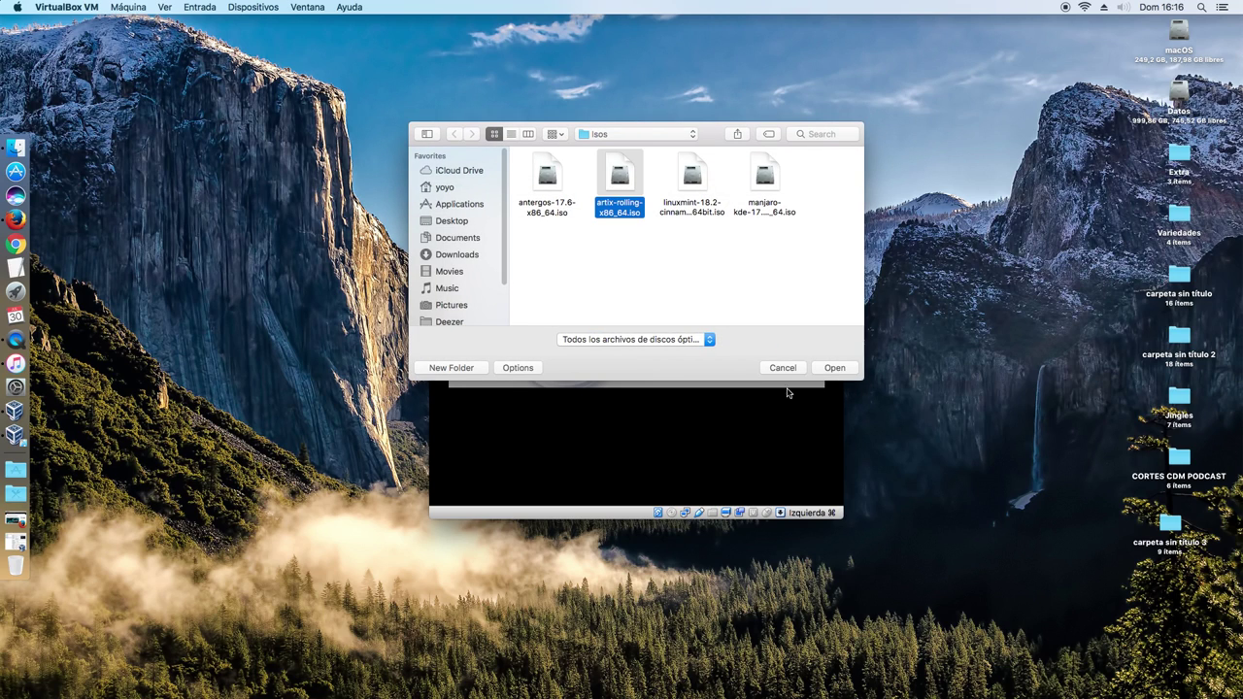
{"action": "left_click", "coordinate": [832, 369]}
{"action": "left_click", "coordinate": [724, 372]}
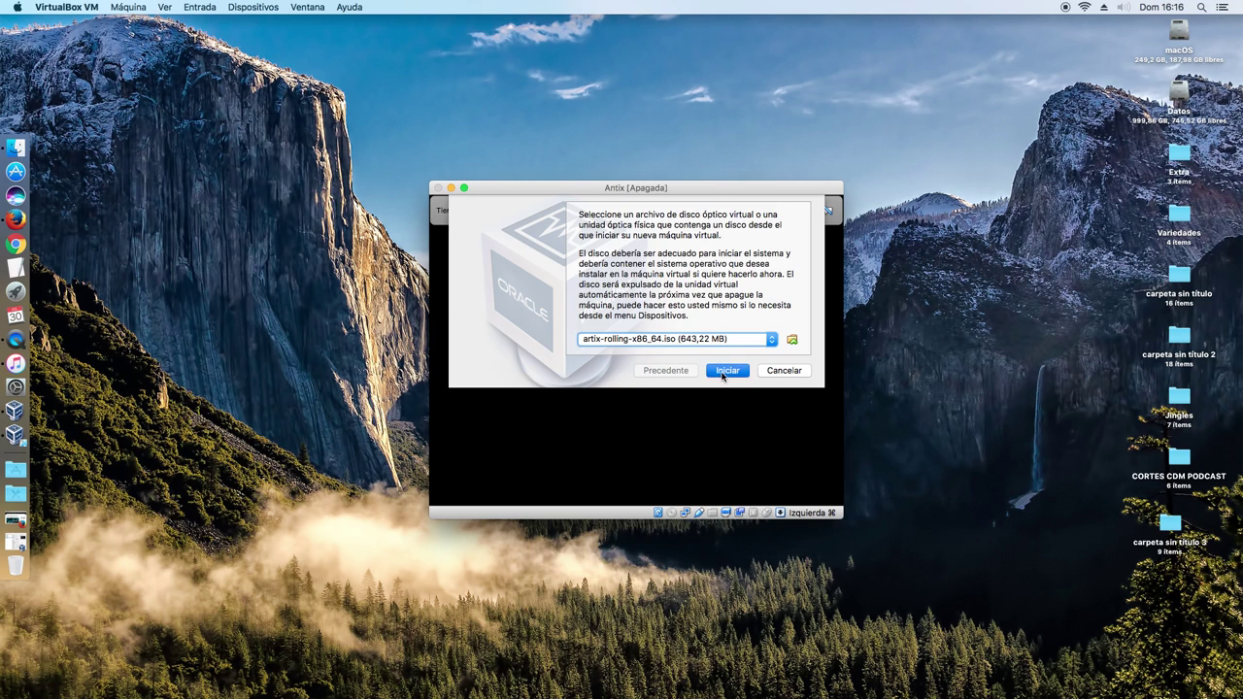
Reposition the running machine's window, dismiss the keyboard capture notice and switch the machine to full screen.
{"action": "left_click_drag", "start_coordinate": [612, 190], "coordinate": [342, 70]}
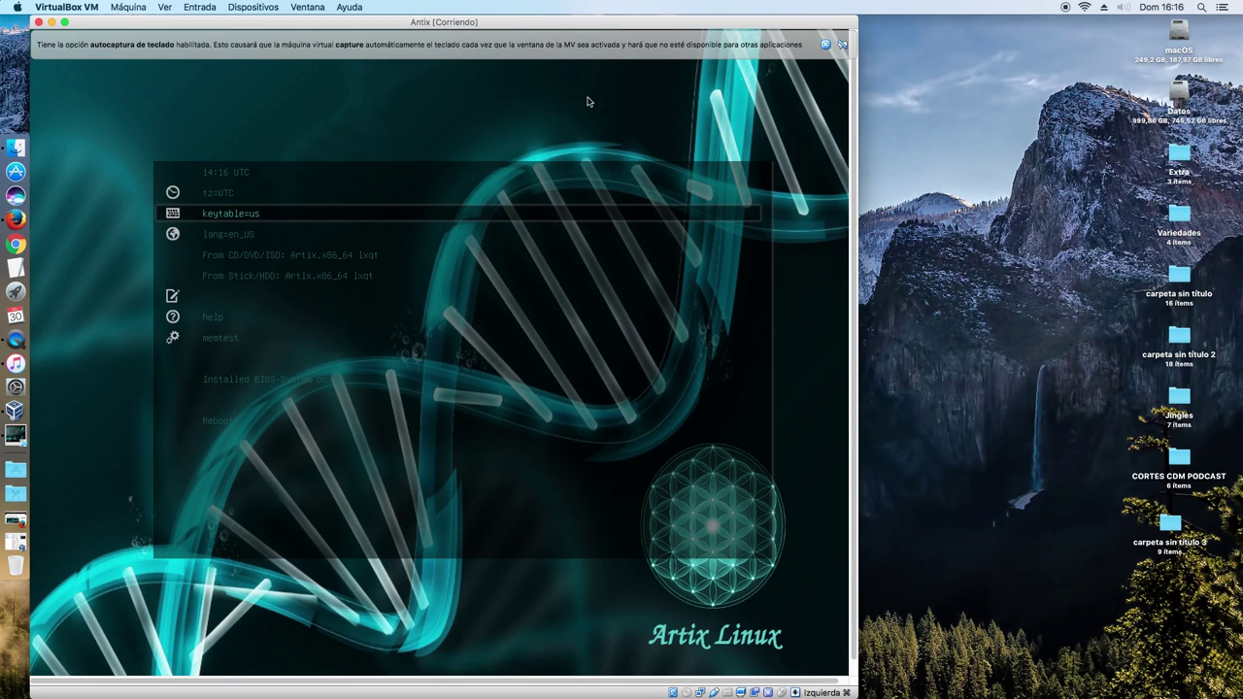
{"action": "left_click", "coordinate": [825, 44]}
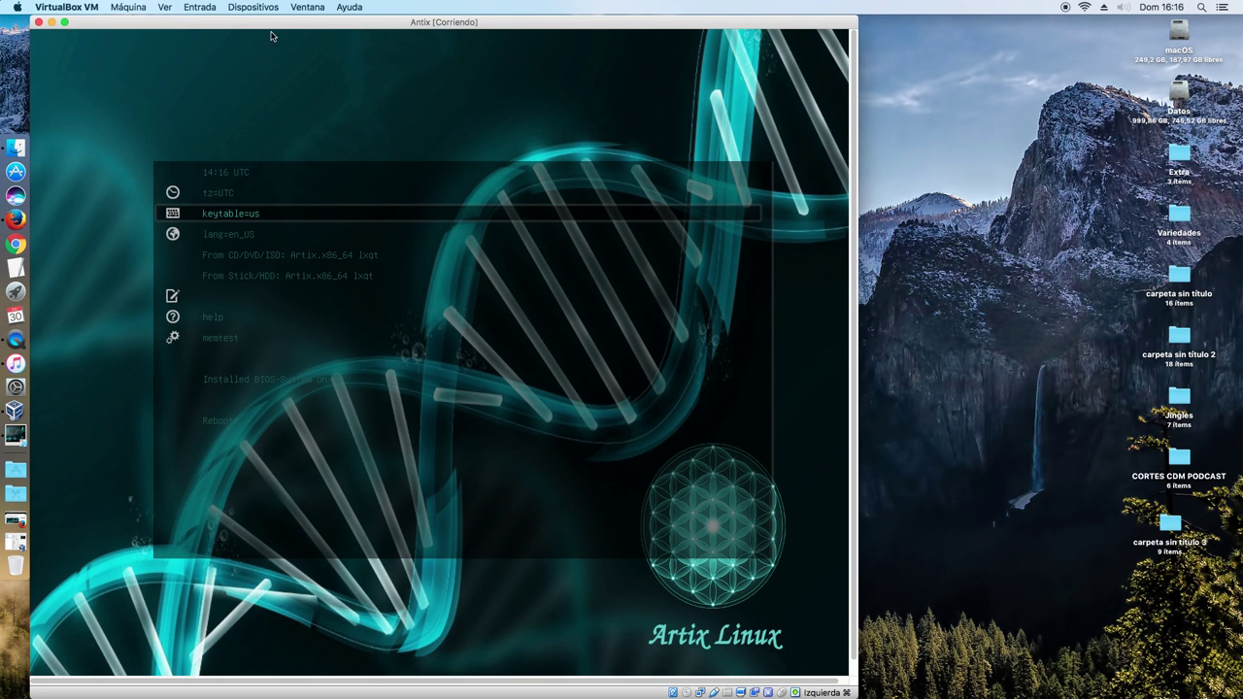
{"action": "left_click", "coordinate": [165, 6]}
{"action": "left_click", "coordinate": [184, 21]}
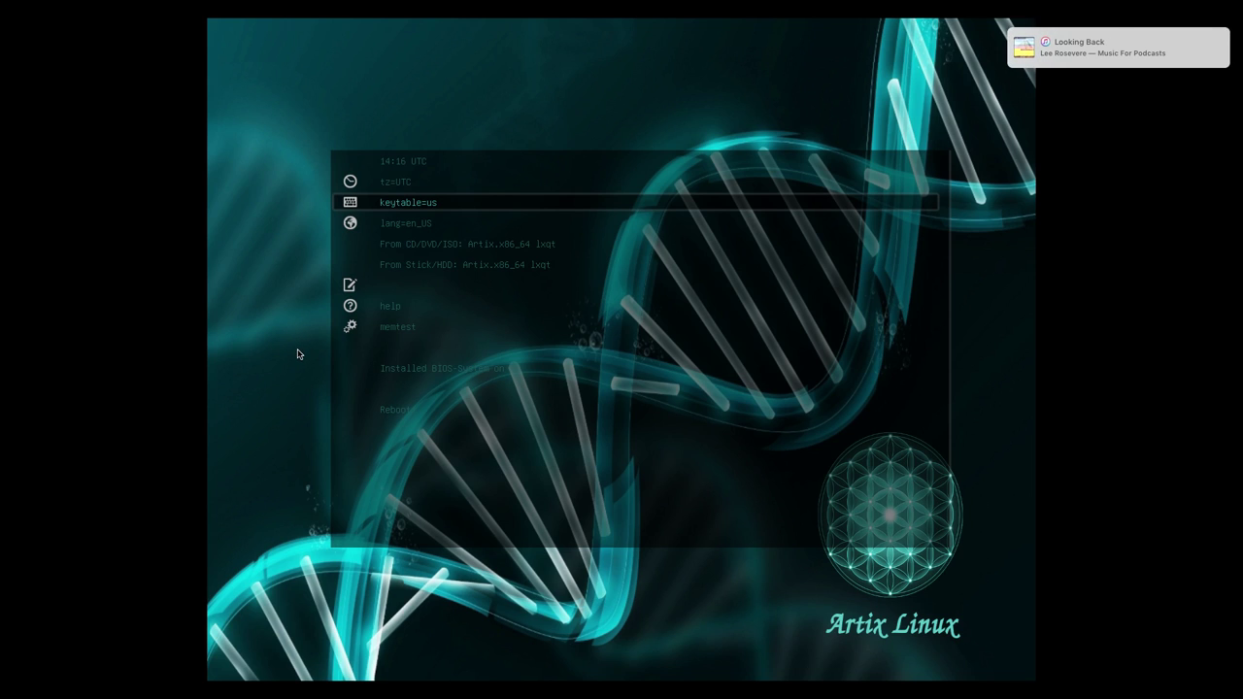
Set the keyboard layout in the Artix boot menu to keytable=es.
{"action": "key", "text": "Return"}
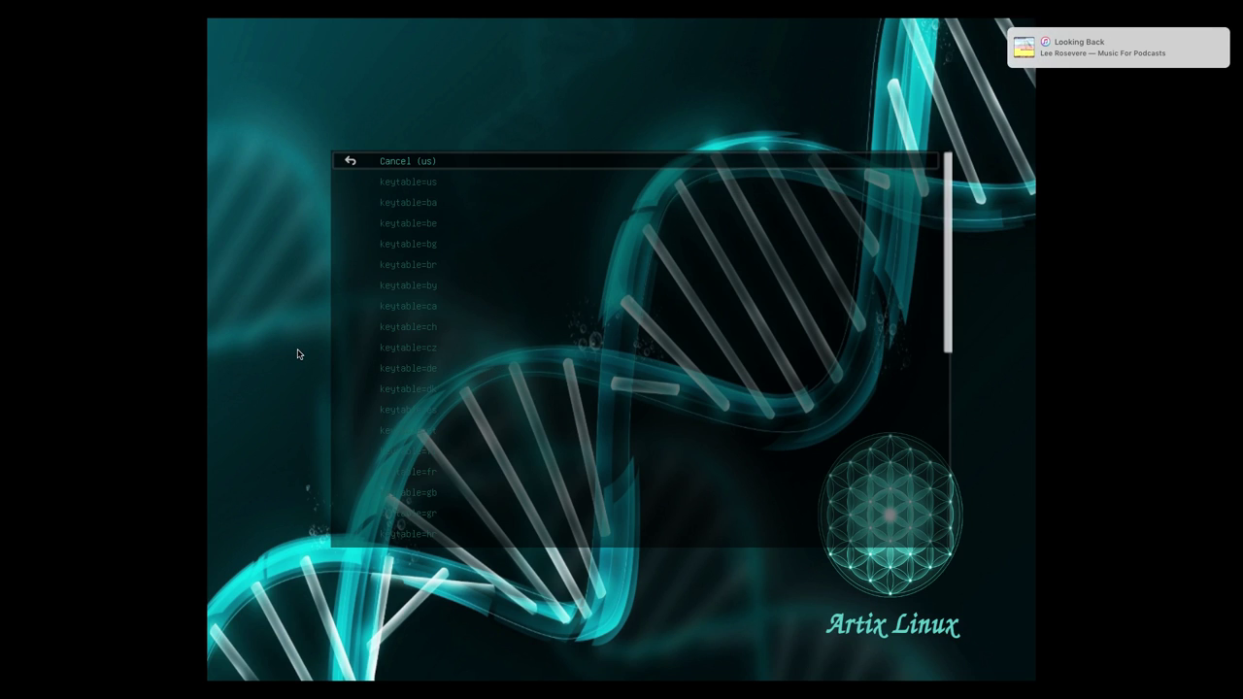
{"action": "key", "text": "Down"}
{"action": "key", "text": "Down"}
{"action": "key", "text": "Down"}
{"action": "key", "text": "Down"}
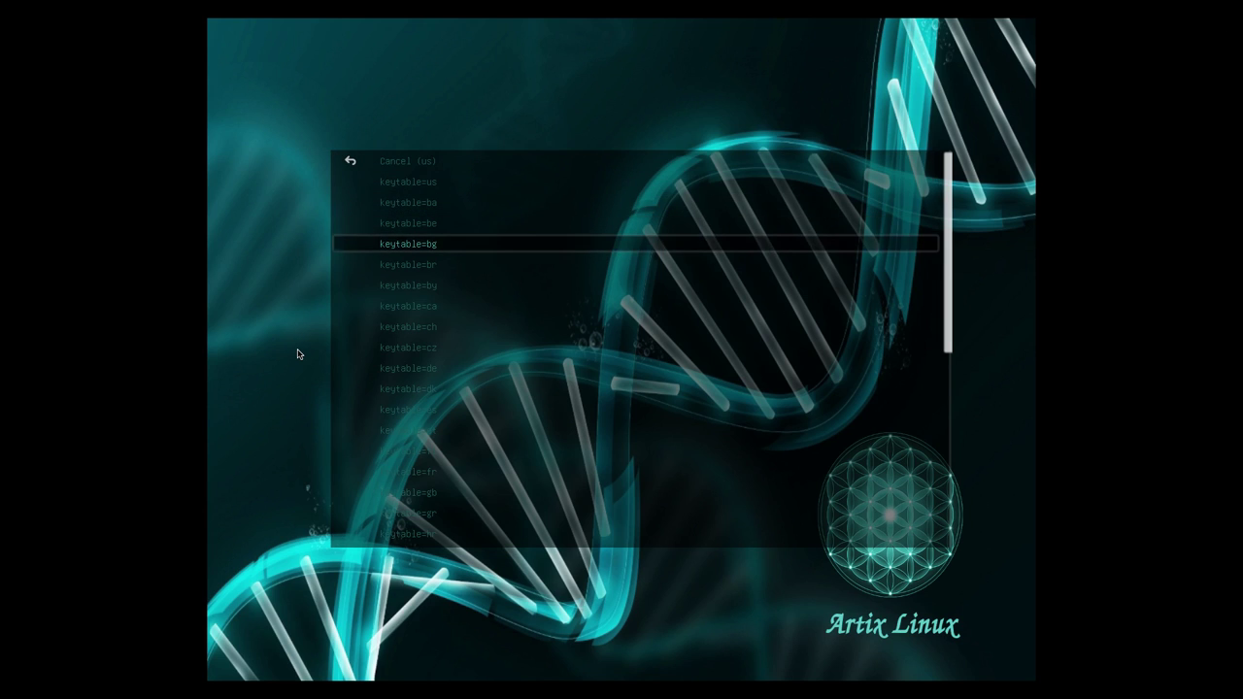
{"action": "key", "text": "Up"}
{"action": "key", "text": "Up"}
{"action": "key", "text": "Up"}
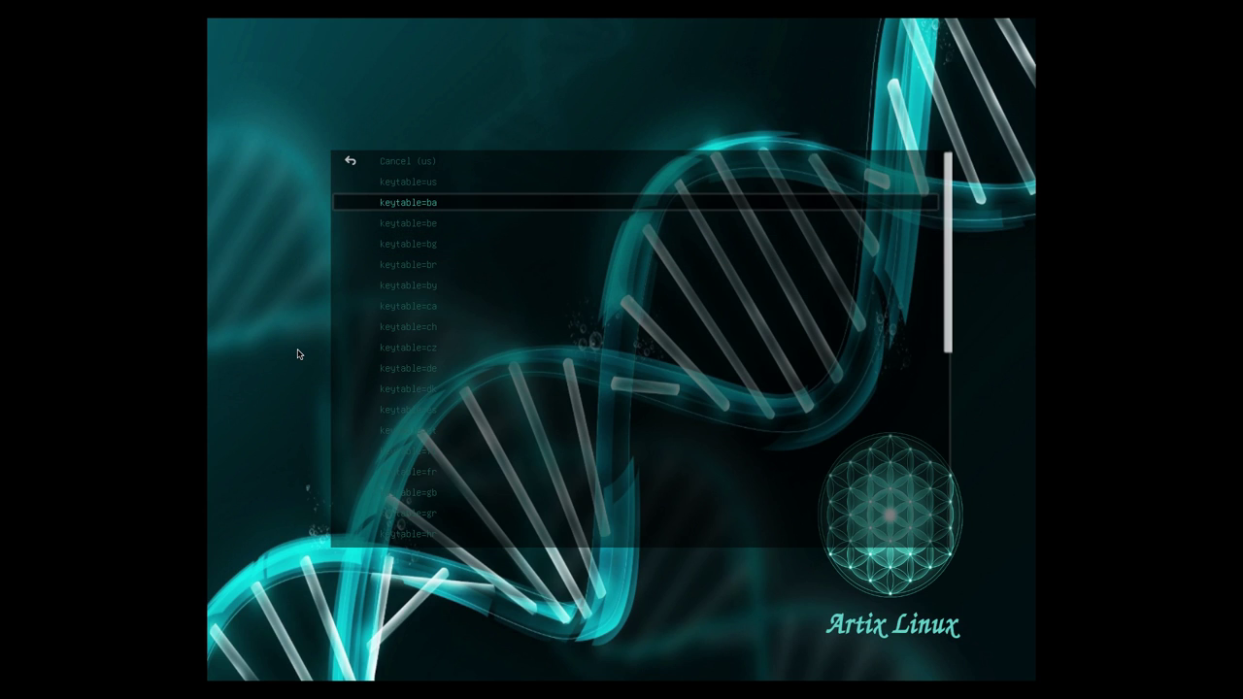
{"action": "key", "text": "Down"}
{"action": "key", "text": "Down"}
{"action": "key", "text": "Down"}
{"action": "key", "text": "Down"}
{"action": "key", "text": "Down"}
{"action": "key", "text": "Down"}
{"action": "key", "text": "Down"}
{"action": "key", "text": "Down"}
{"action": "key", "text": "Down"}
{"action": "key", "text": "Down"}
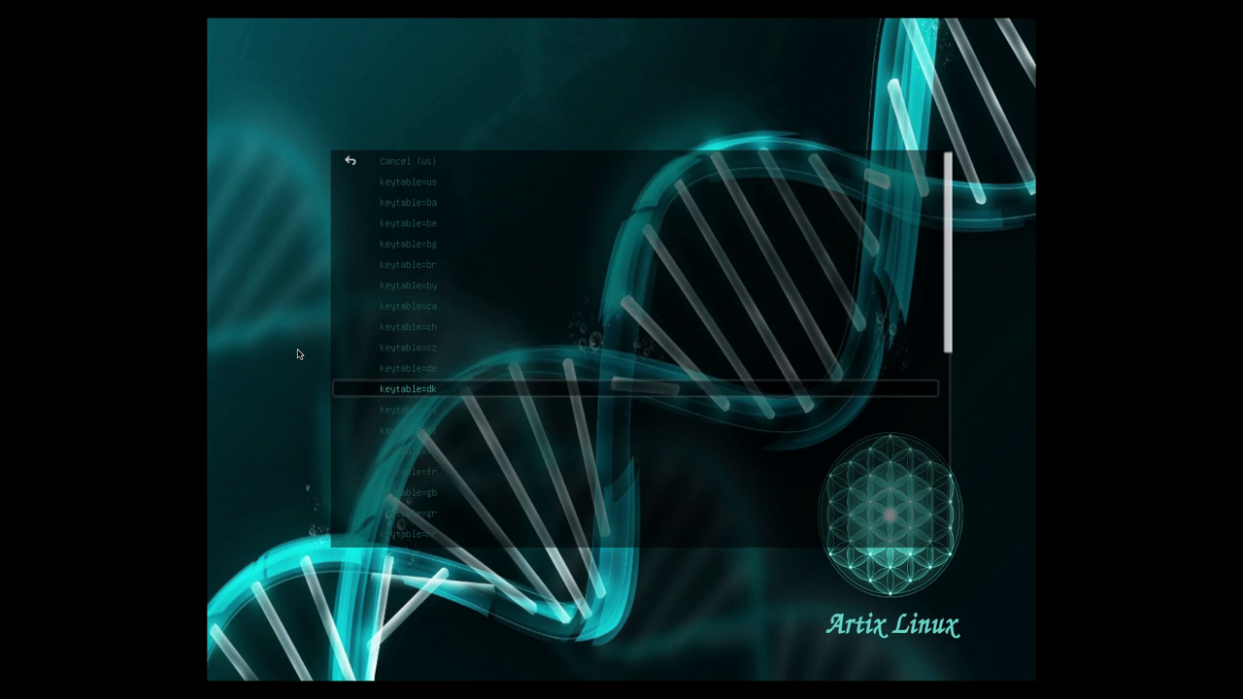
{"action": "key", "text": "Return"}
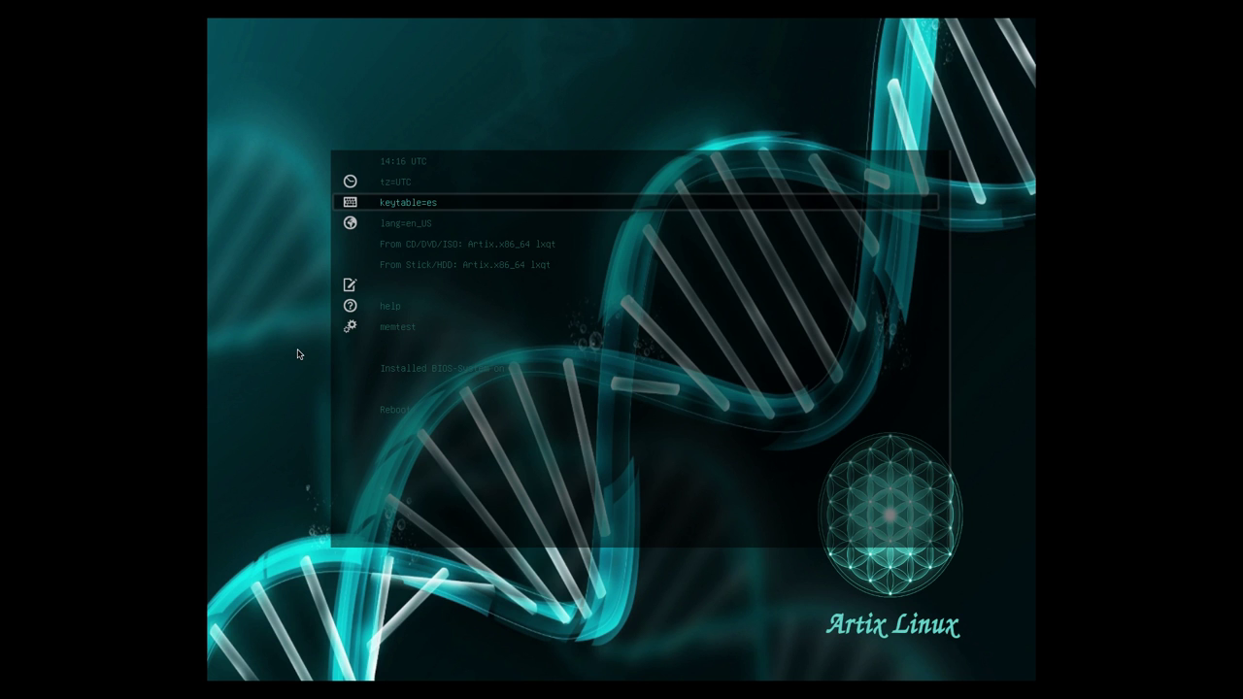
Set the boot language to Español with the lang=es_ES variant.
{"action": "key", "text": "Down"}
{"action": "key", "text": "Return"}
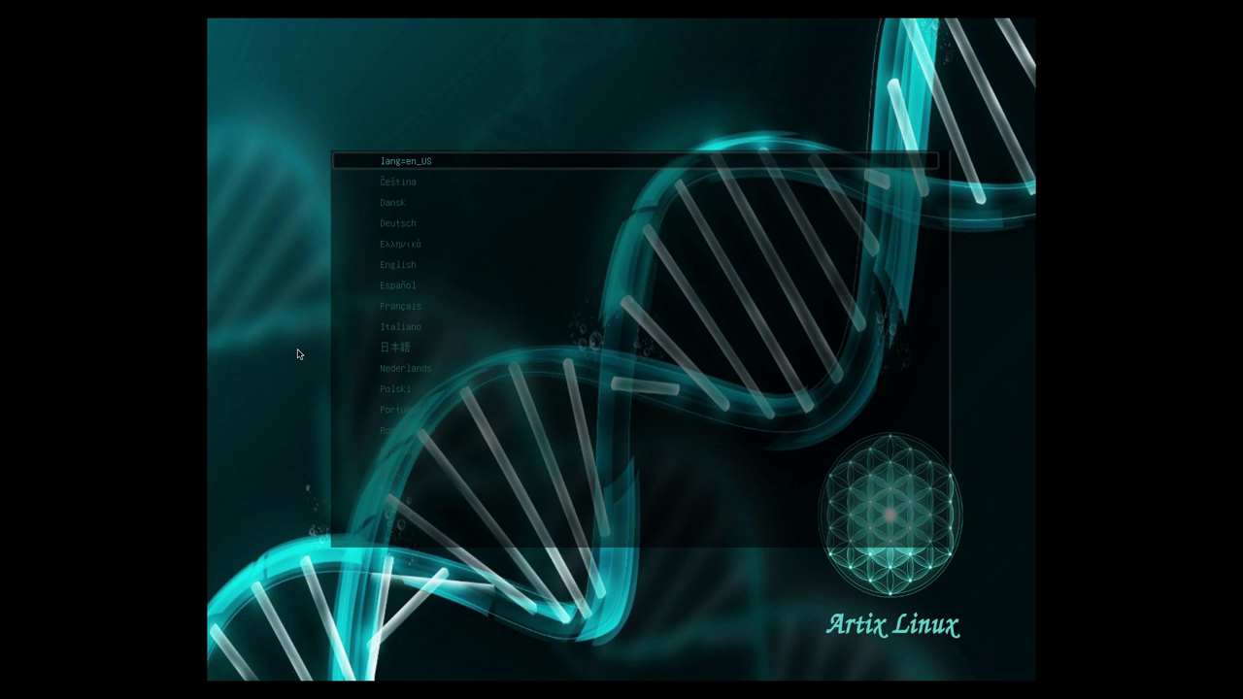
{"action": "key", "text": "Down"}
{"action": "key", "text": "Down"}
{"action": "key", "text": "Down"}
{"action": "key", "text": "Down"}
{"action": "key", "text": "Down"}
{"action": "key", "text": "Down"}
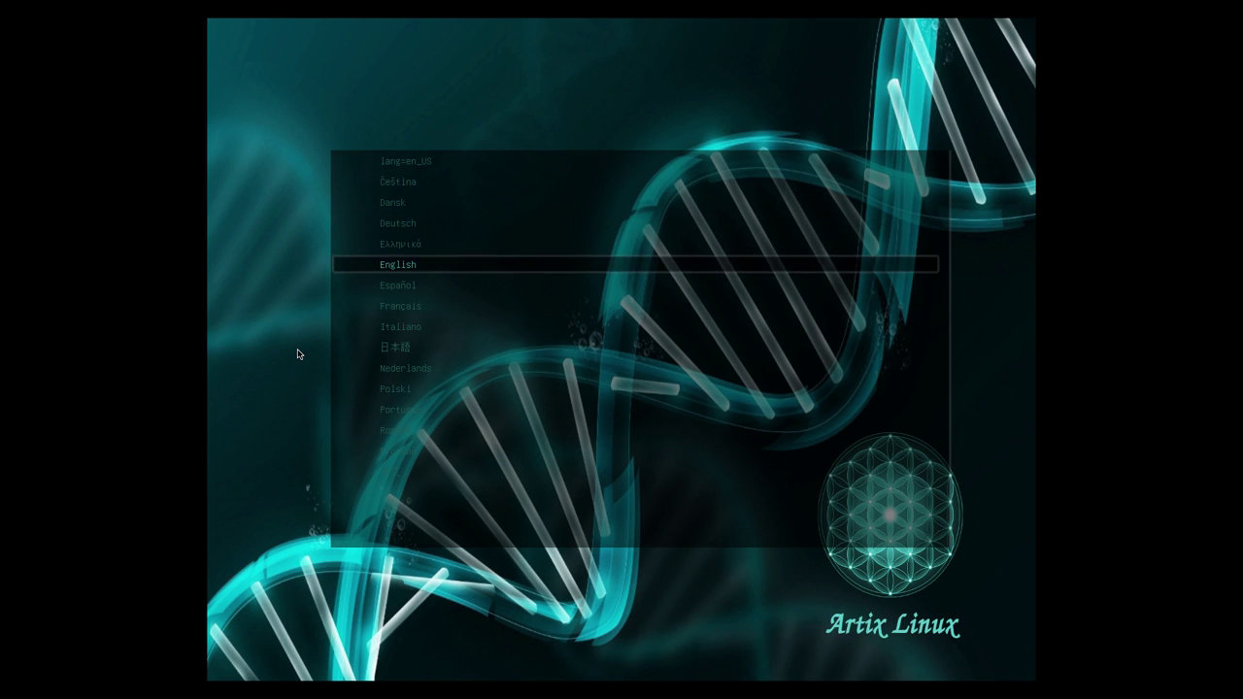
{"action": "key", "text": "Return"}
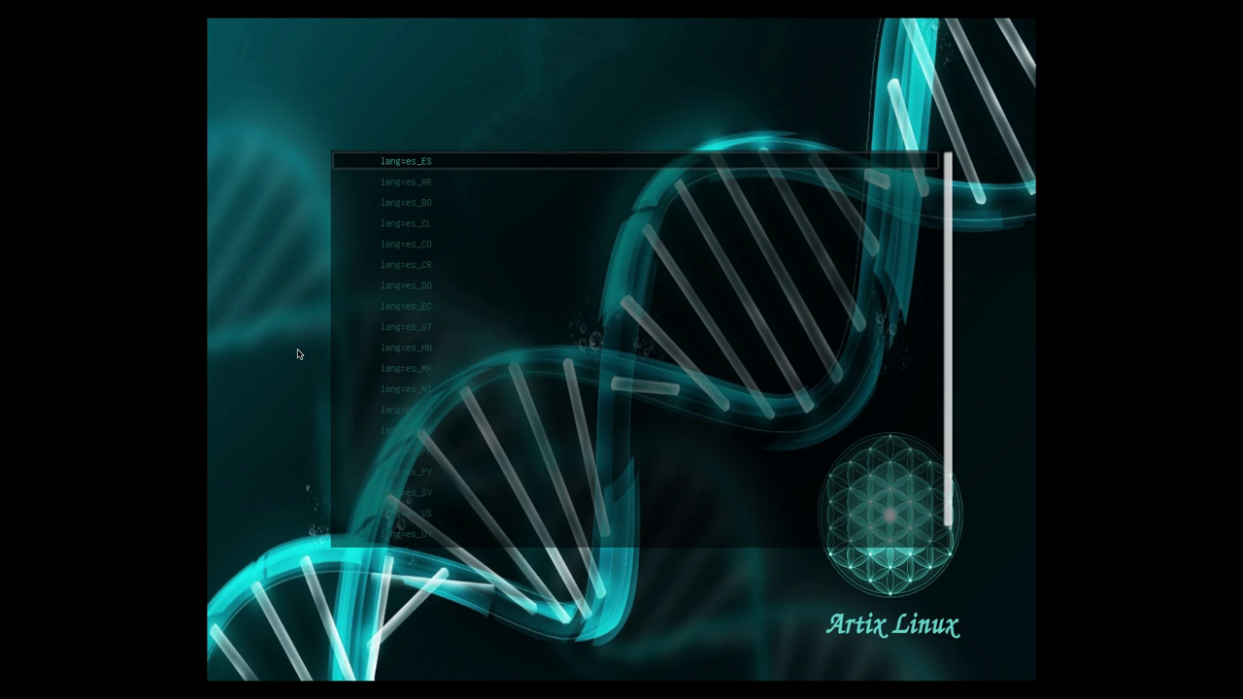
{"action": "key", "text": "Return"}
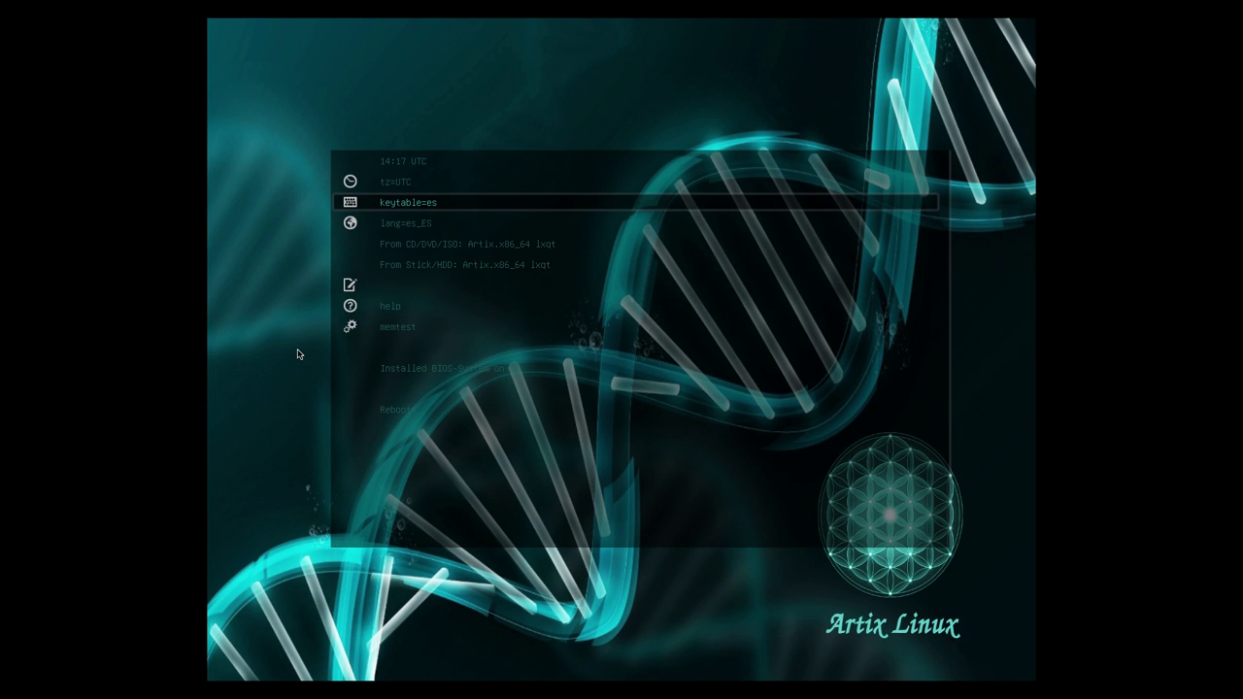
Examine the boot menu entries, from the CD/DVD/ISO and Stick/HDD options down to the reboot option.
{"action": "key", "text": "Down"}
{"action": "key", "text": "Down"}
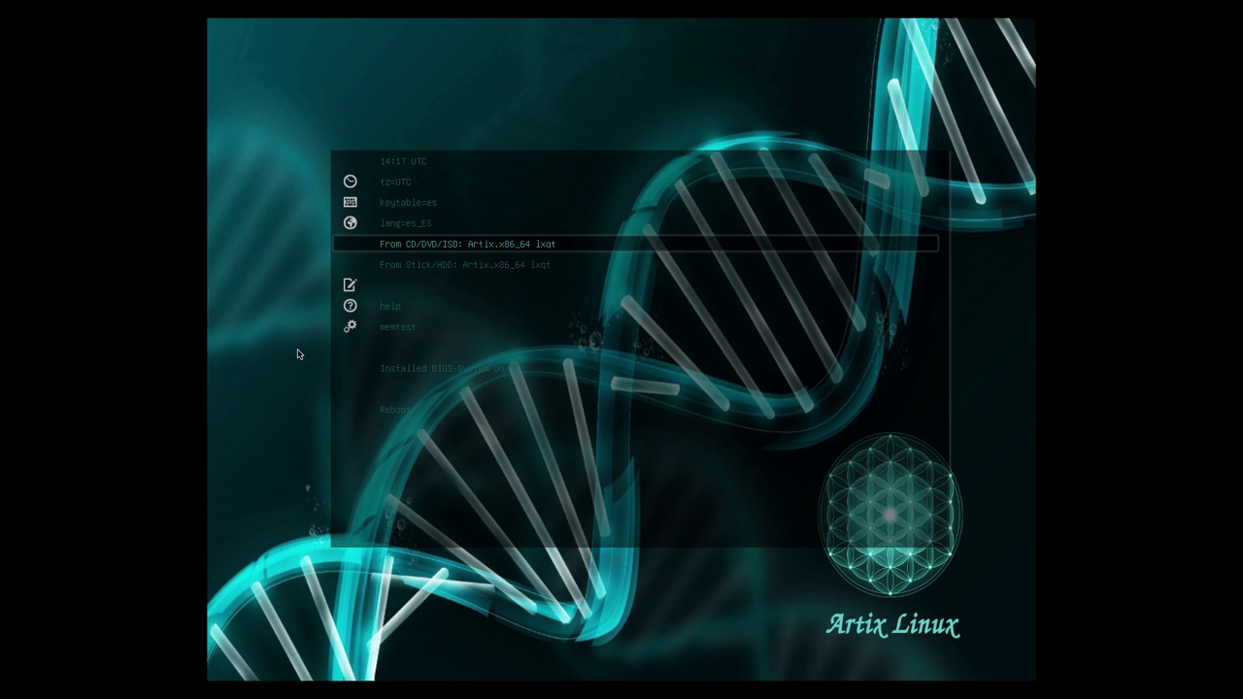
{"action": "key", "text": "Down"}
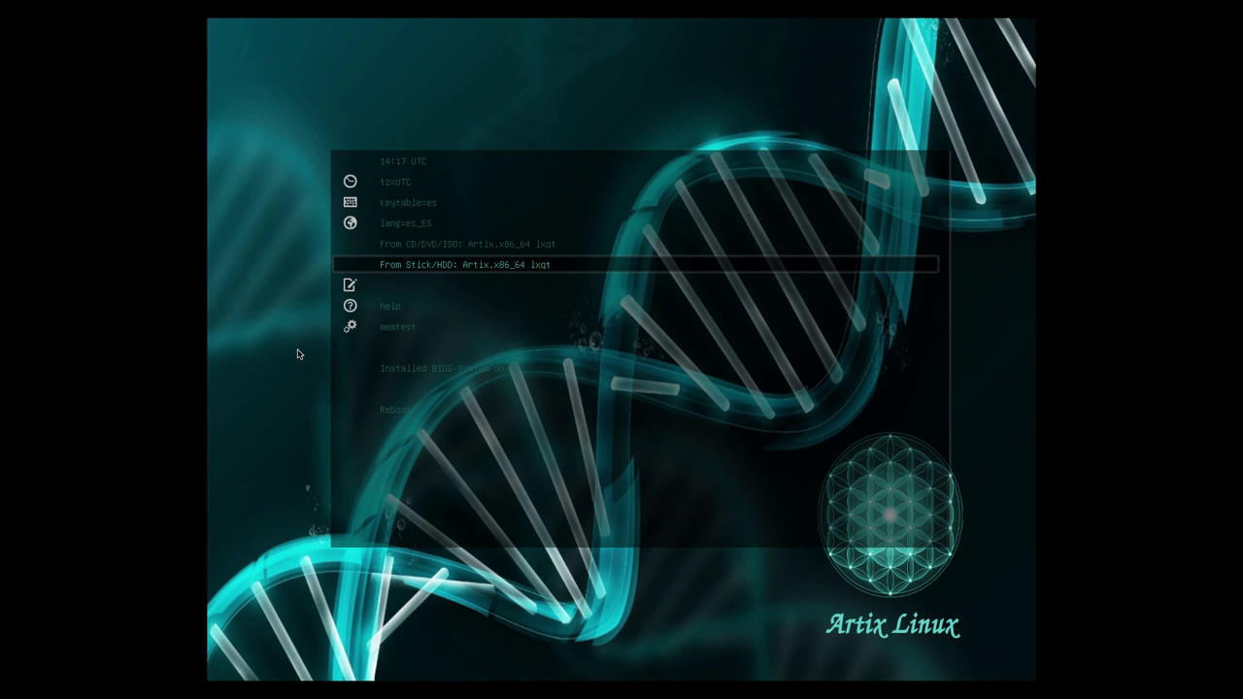
{"action": "key", "text": "Up"}
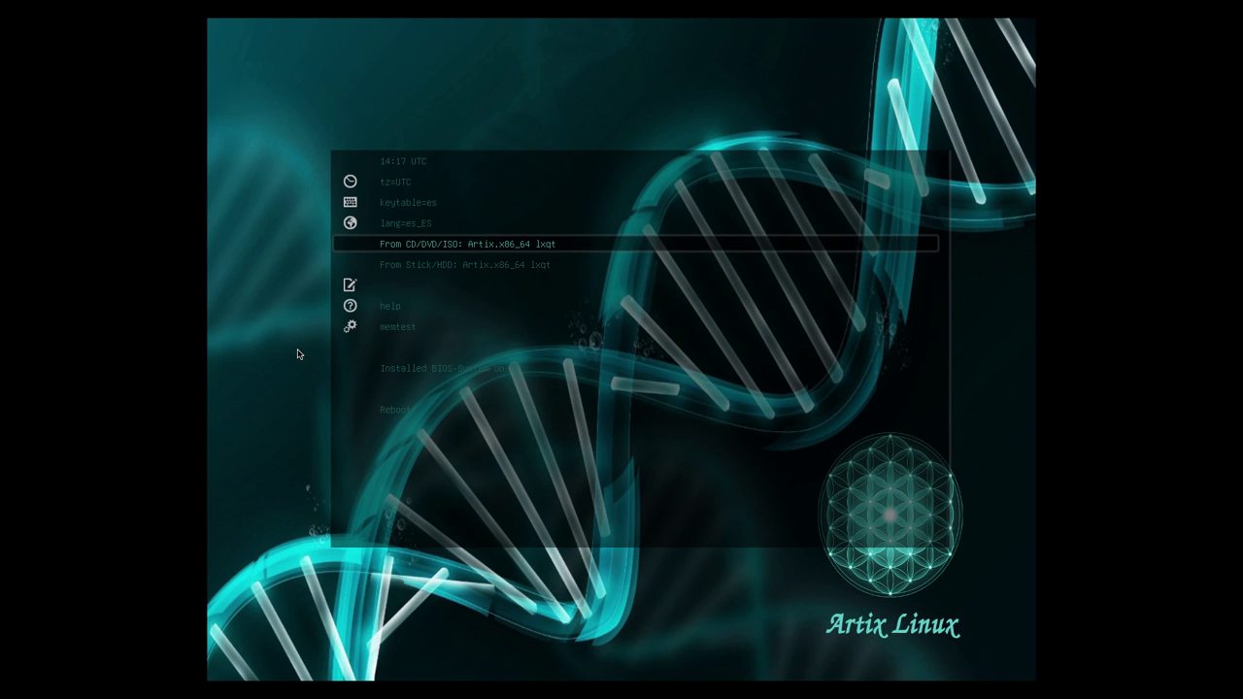
{"action": "key", "text": "Down"}
{"action": "key", "text": "Down"}
{"action": "key", "text": "Down"}
{"action": "key", "text": "Down"}
{"action": "key", "text": "Down"}
{"action": "key", "text": "Down"}
{"action": "key", "text": "Down"}
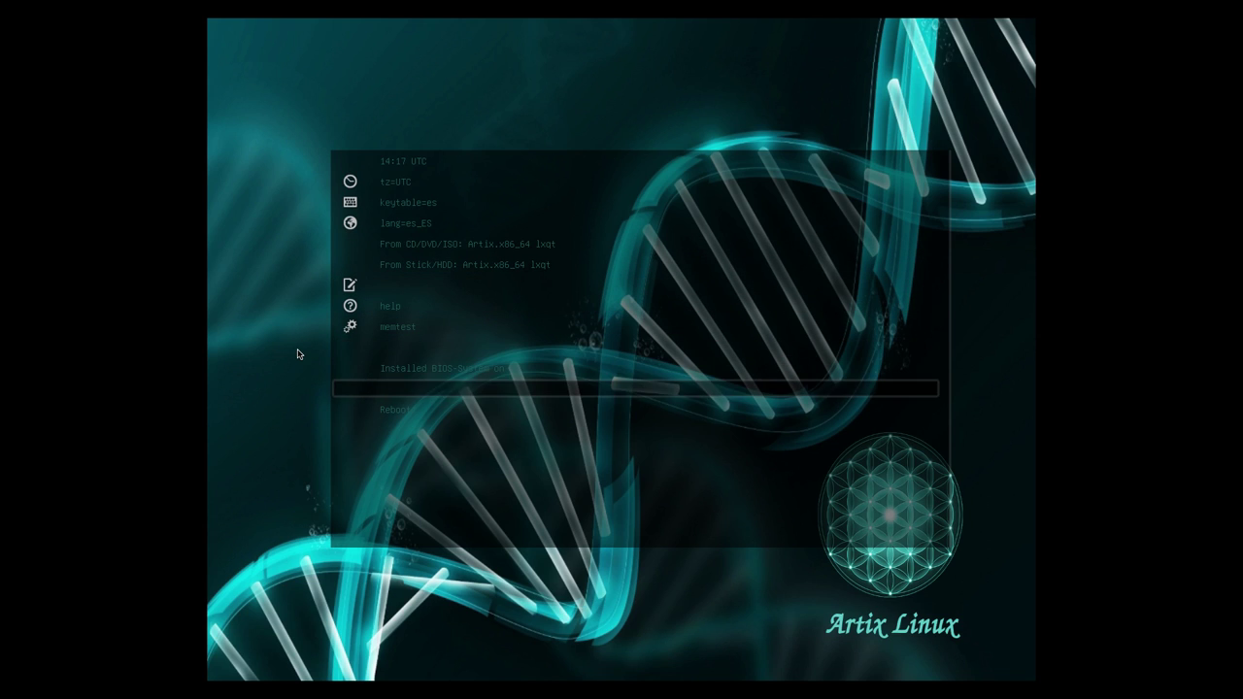
{"action": "key", "text": "Down"}
{"action": "key", "text": "Up"}
{"action": "key", "text": "Up"}
{"action": "key", "text": "Up"}
{"action": "key", "text": "Up"}
{"action": "key", "text": "Up"}
{"action": "key", "text": "Up"}
{"action": "key", "text": "Up"}
{"action": "key", "text": "Up"}
{"action": "key", "text": "Up"}
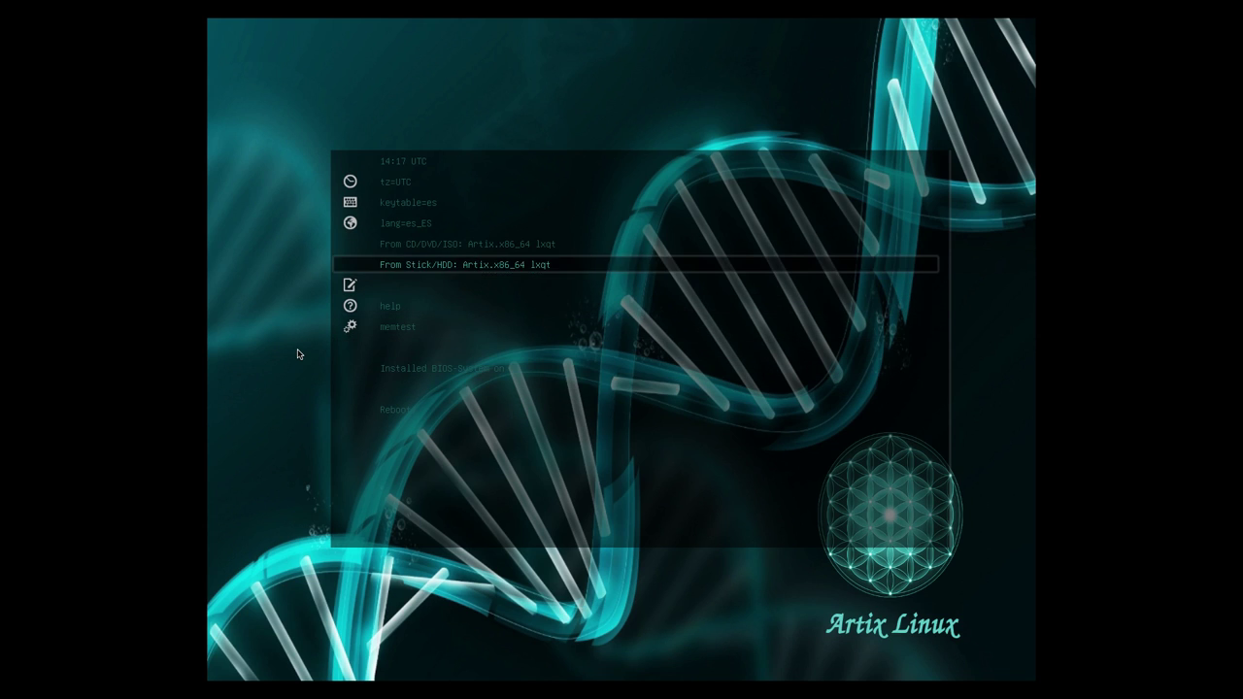
Boot the live system with the From CD/DVD/ISO: Artix.x86_64 lxqt entry.
{"action": "key", "text": "Down"}
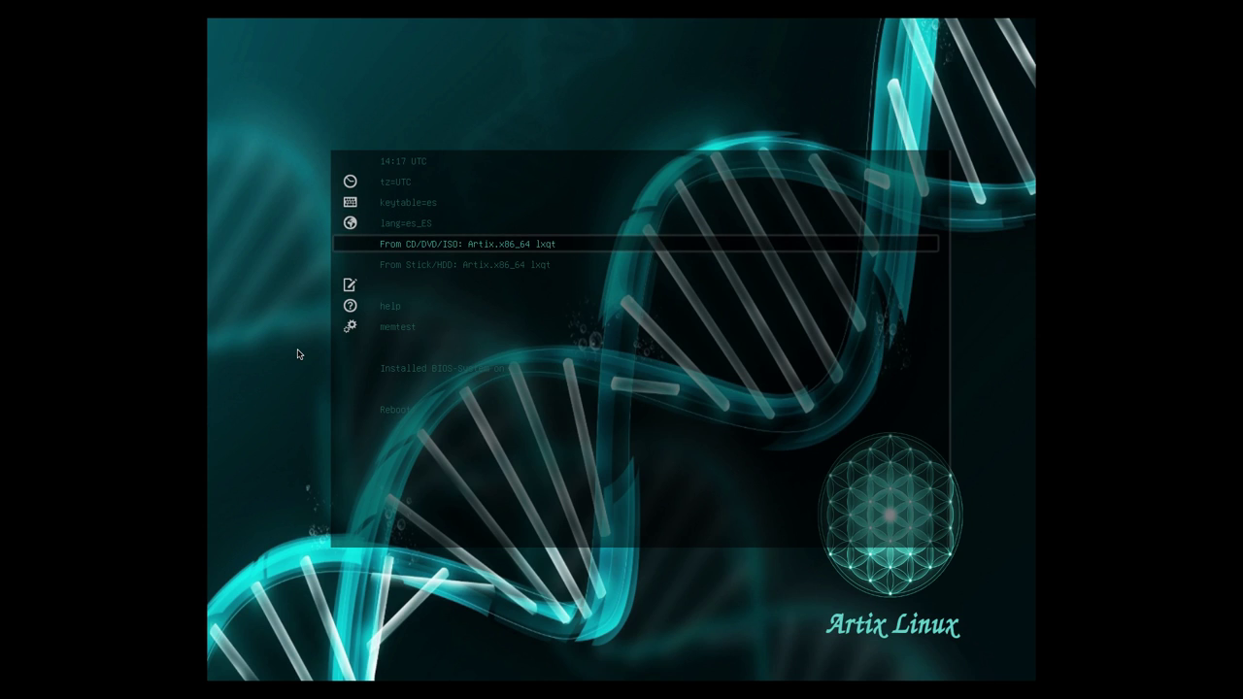
{"action": "key", "text": "Return"}
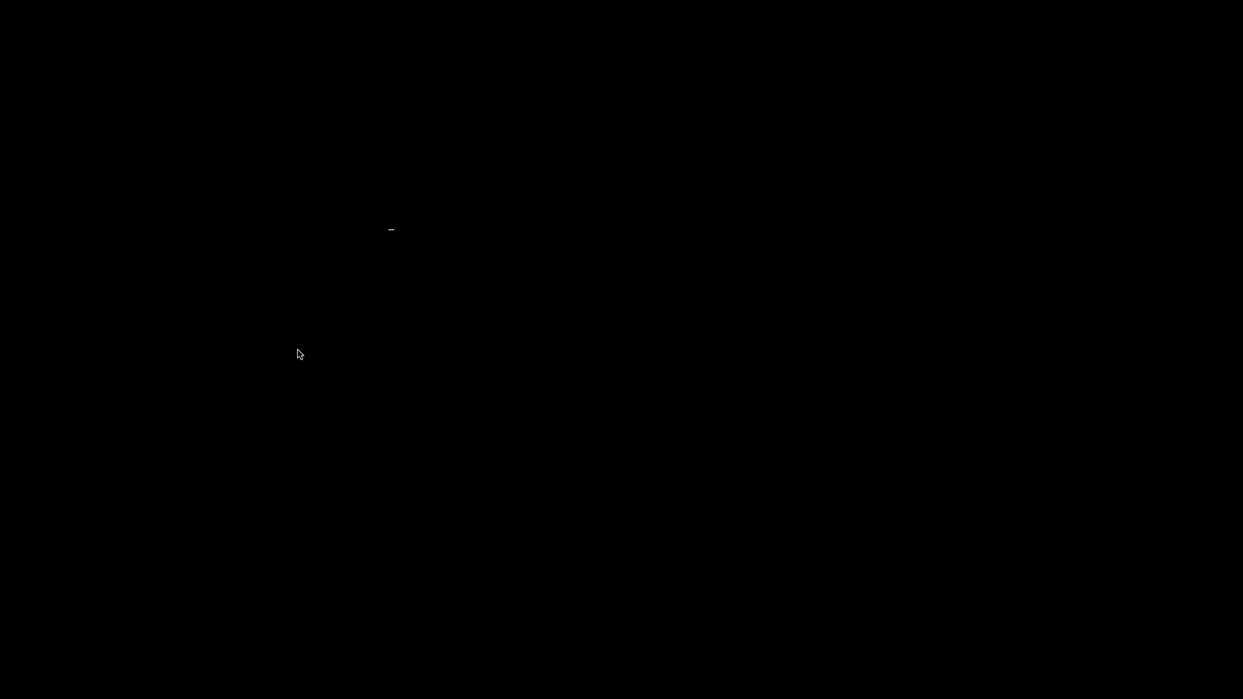